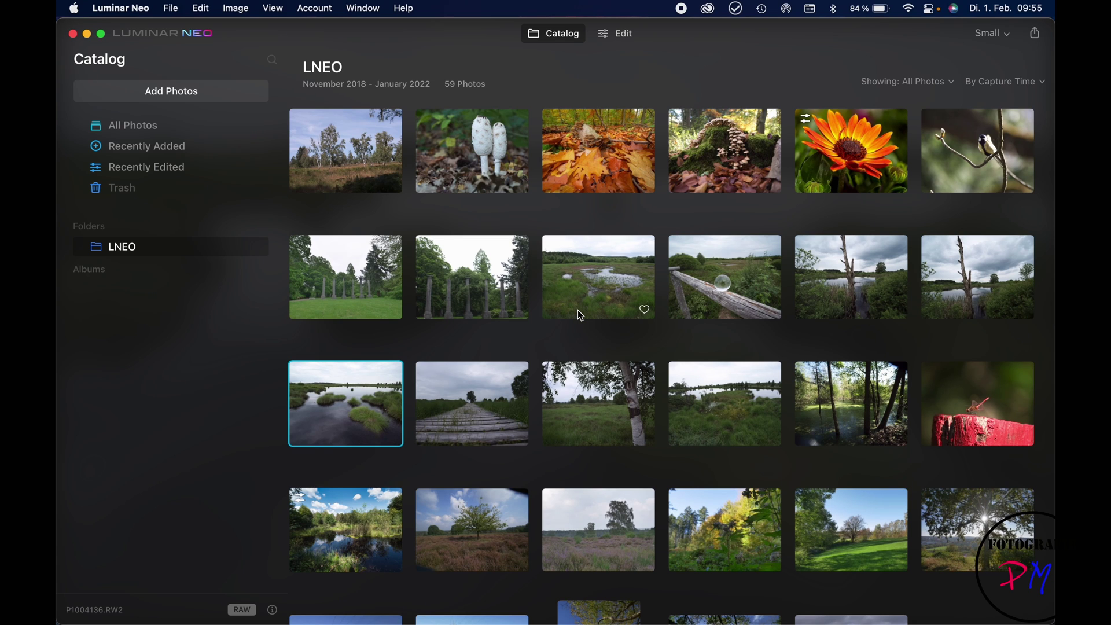
Scroll the catalog and show the About window with version 0.9.3 (10741)
{"action": "scroll", "coordinate": [585, 329], "scroll_direction": "down", "scroll_amount": 6}
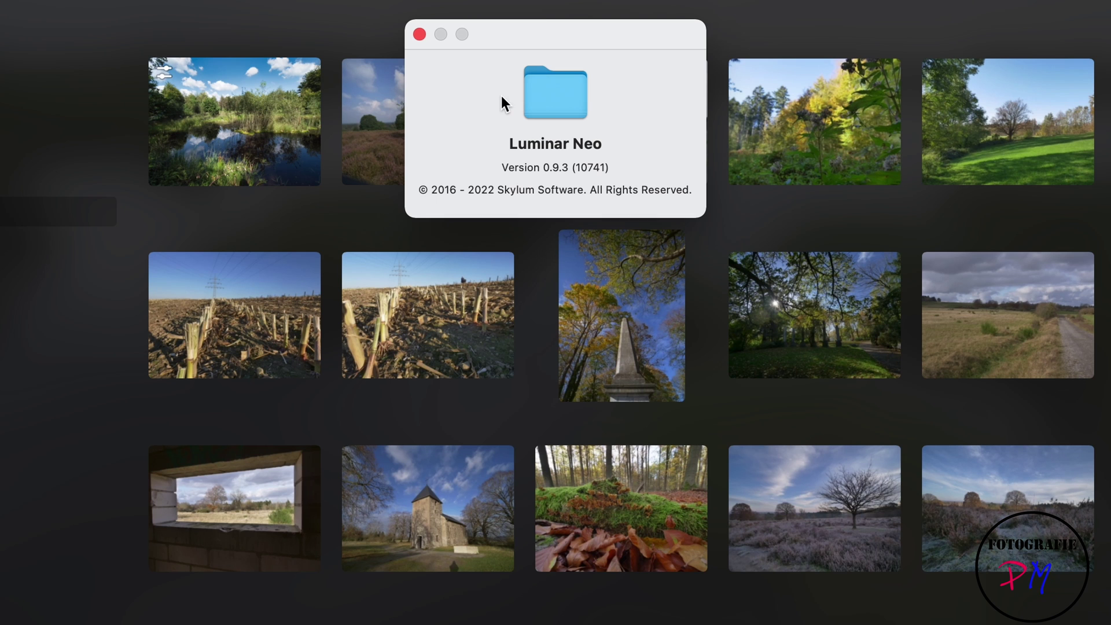
Close the About window and open the marsh pond photo P1004136.RW2 in single view
{"action": "left_click", "coordinate": [418, 34]}
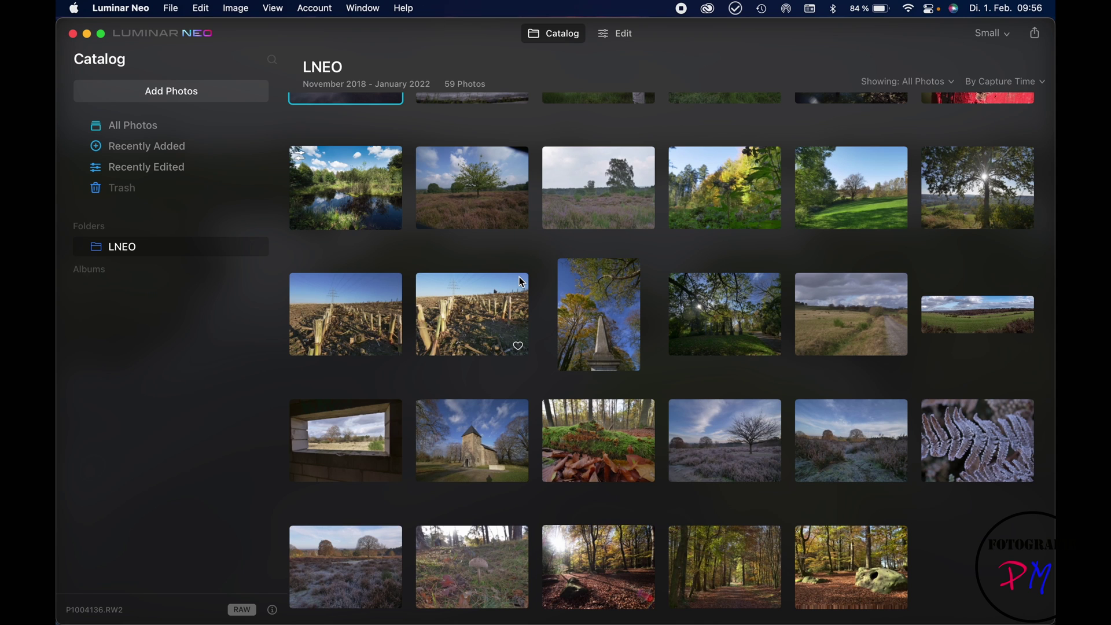
{"action": "scroll", "coordinate": [521, 282], "scroll_direction": "up", "scroll_amount": 5}
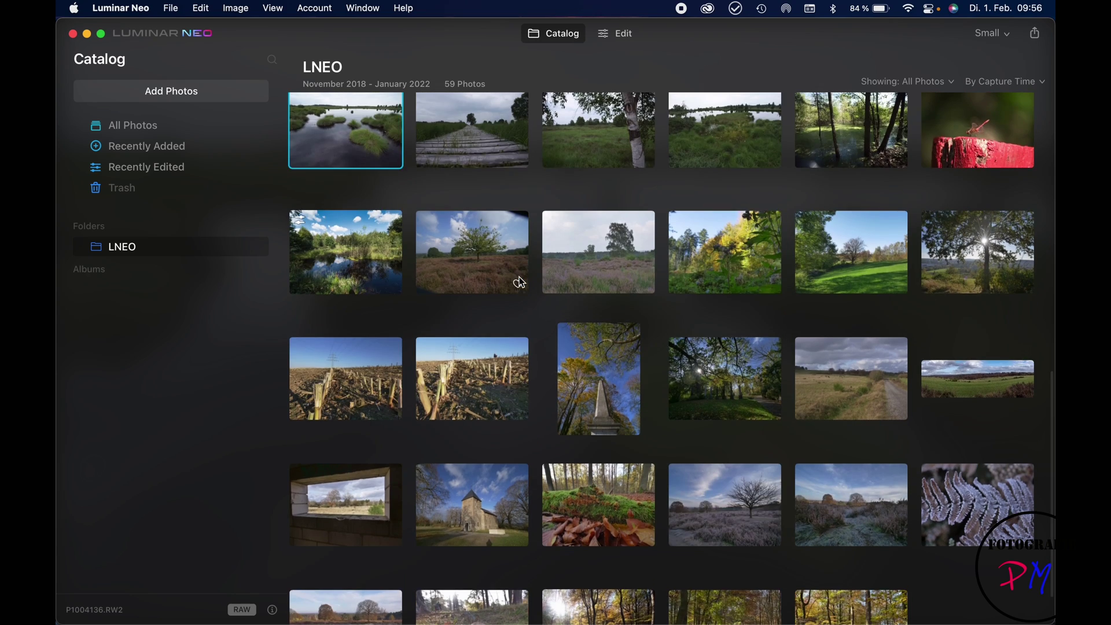
{"action": "scroll", "coordinate": [522, 283], "scroll_direction": "up", "scroll_amount": 5}
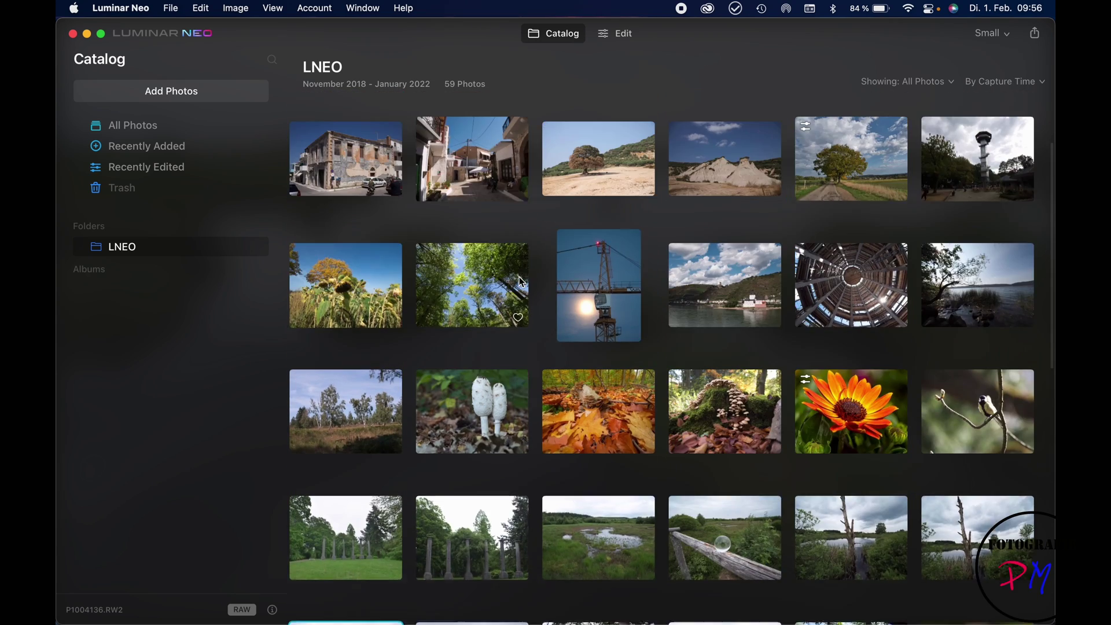
{"action": "scroll", "coordinate": [521, 283], "scroll_direction": "down", "scroll_amount": 5}
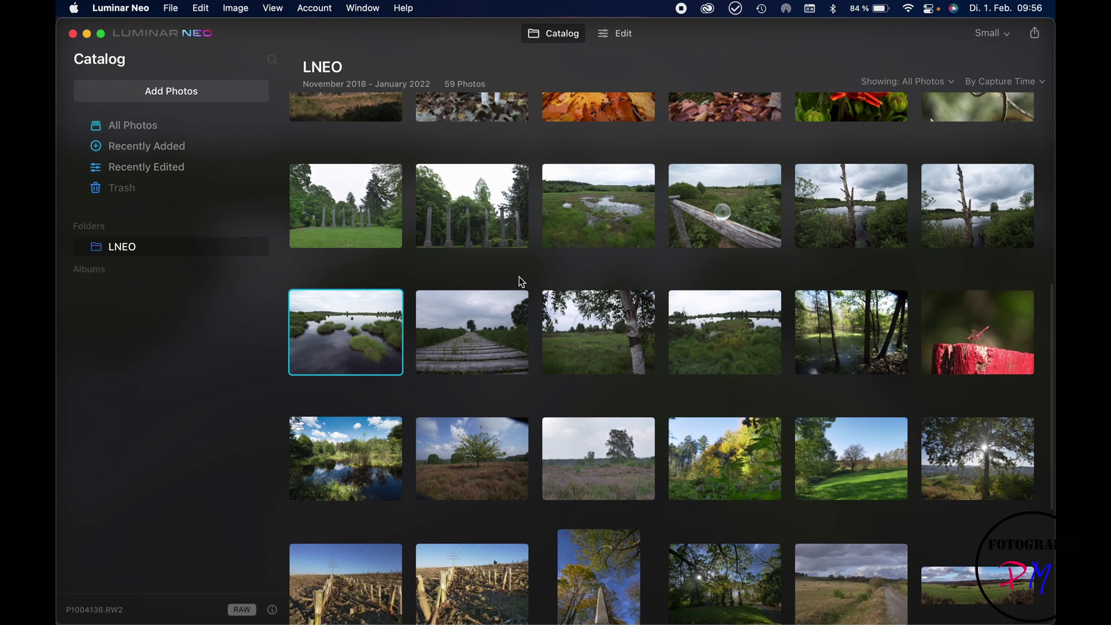
{"action": "scroll", "coordinate": [521, 282], "scroll_direction": "down", "scroll_amount": 2}
{"action": "scroll", "coordinate": [451, 313], "scroll_direction": "up", "scroll_amount": 2}
{"action": "double_click", "coordinate": [379, 345]}
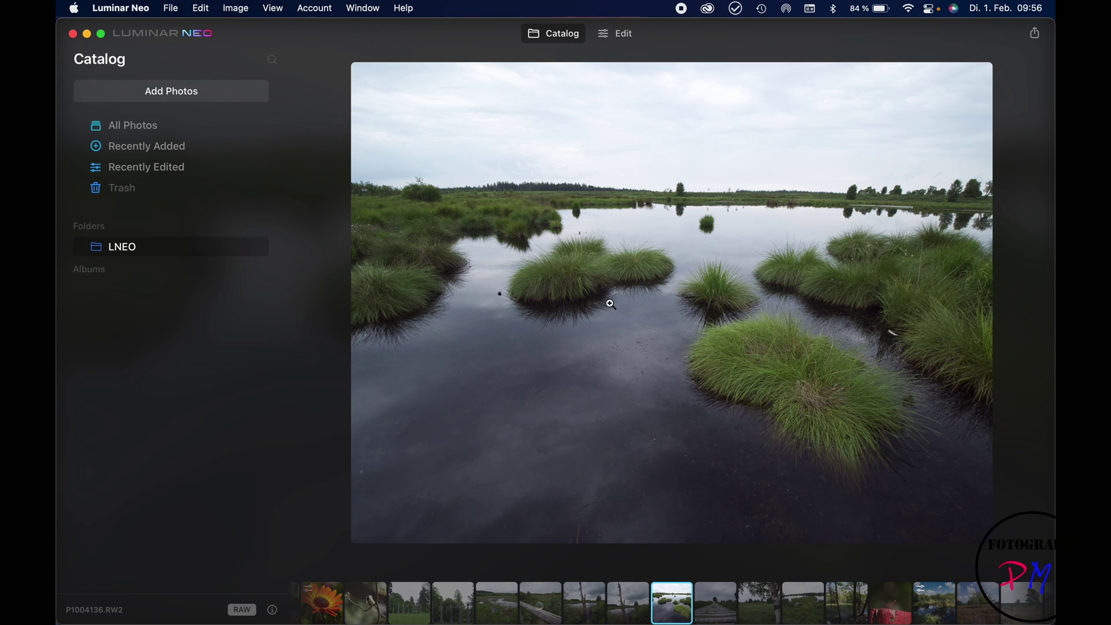
Start editing the marsh photo, revert trial horizontal and vertical flips, and open Develop
{"action": "left_click", "coordinate": [627, 37]}
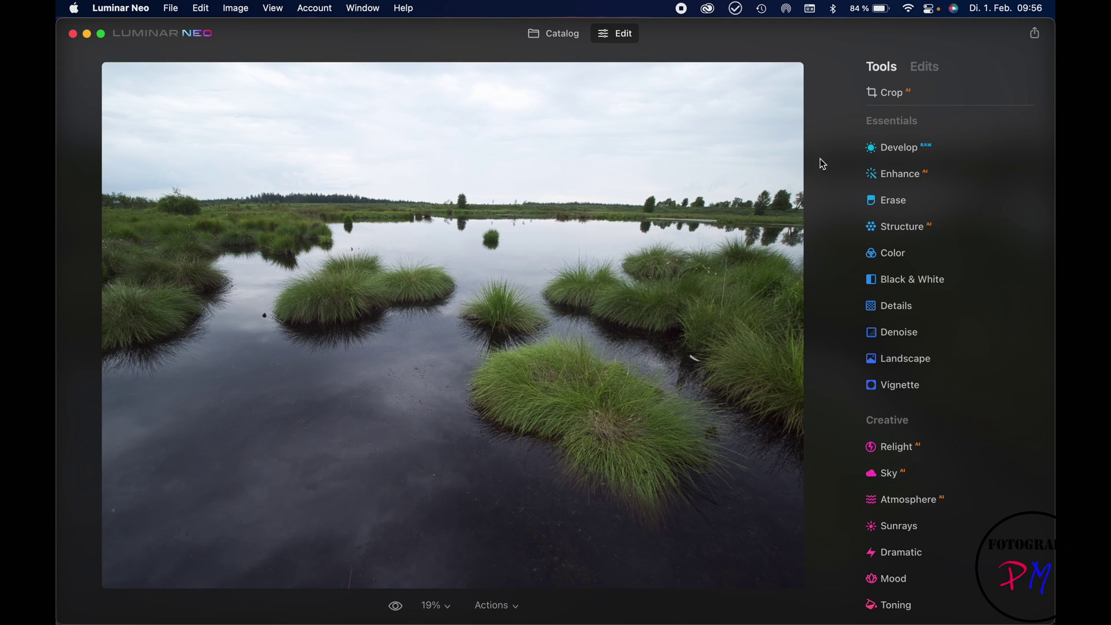
{"action": "left_click", "coordinate": [891, 93]}
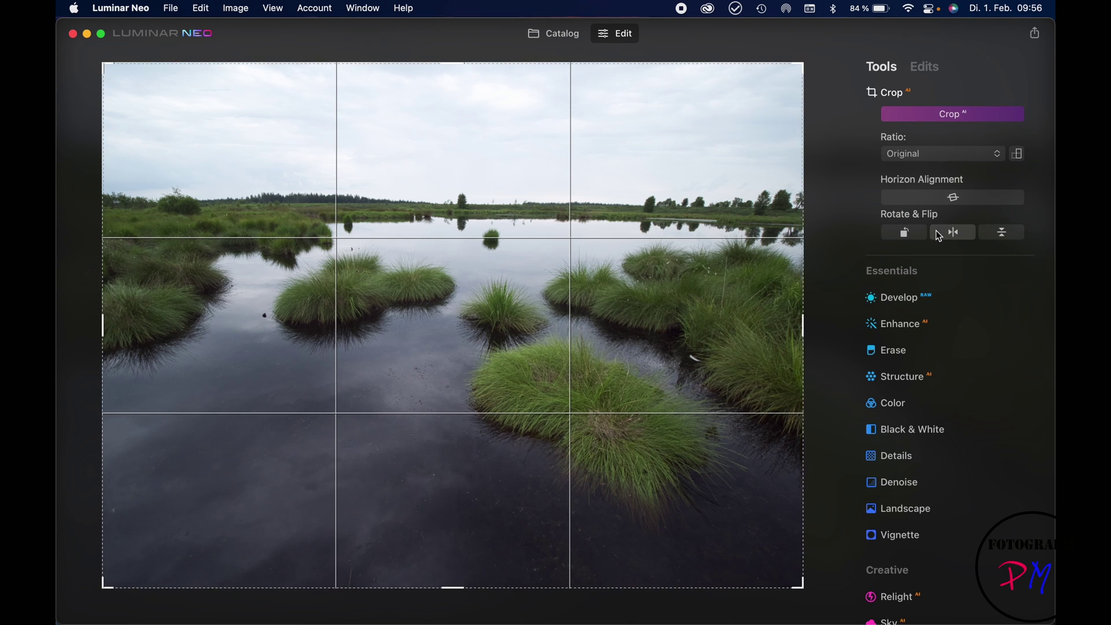
{"action": "left_click", "coordinate": [959, 233]}
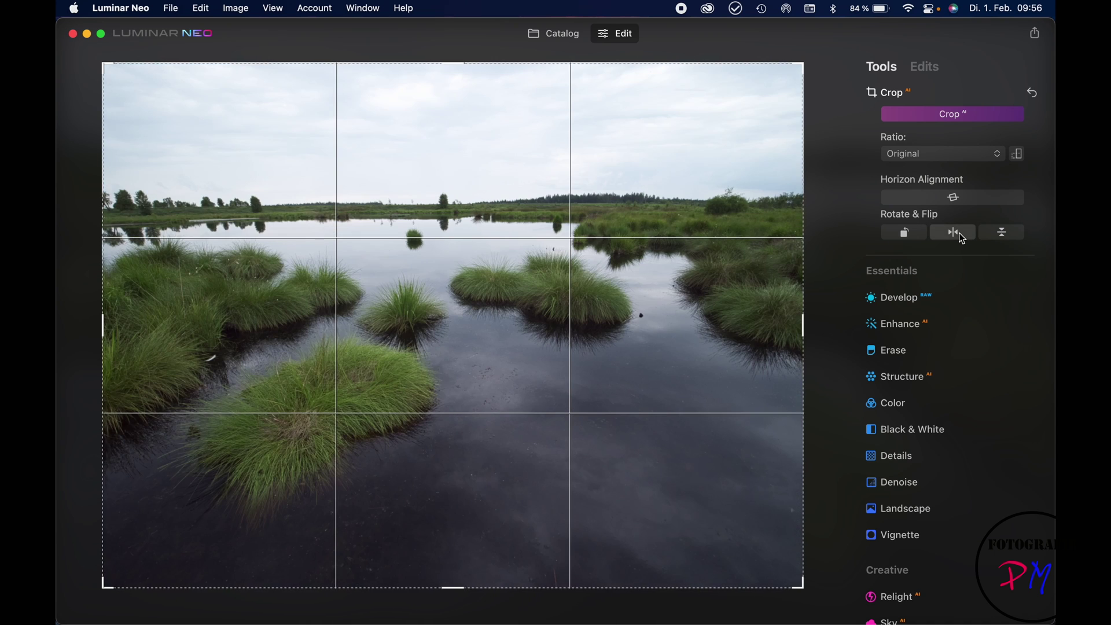
{"action": "left_click", "coordinate": [959, 233]}
{"action": "left_click", "coordinate": [991, 231]}
{"action": "left_click", "coordinate": [992, 231]}
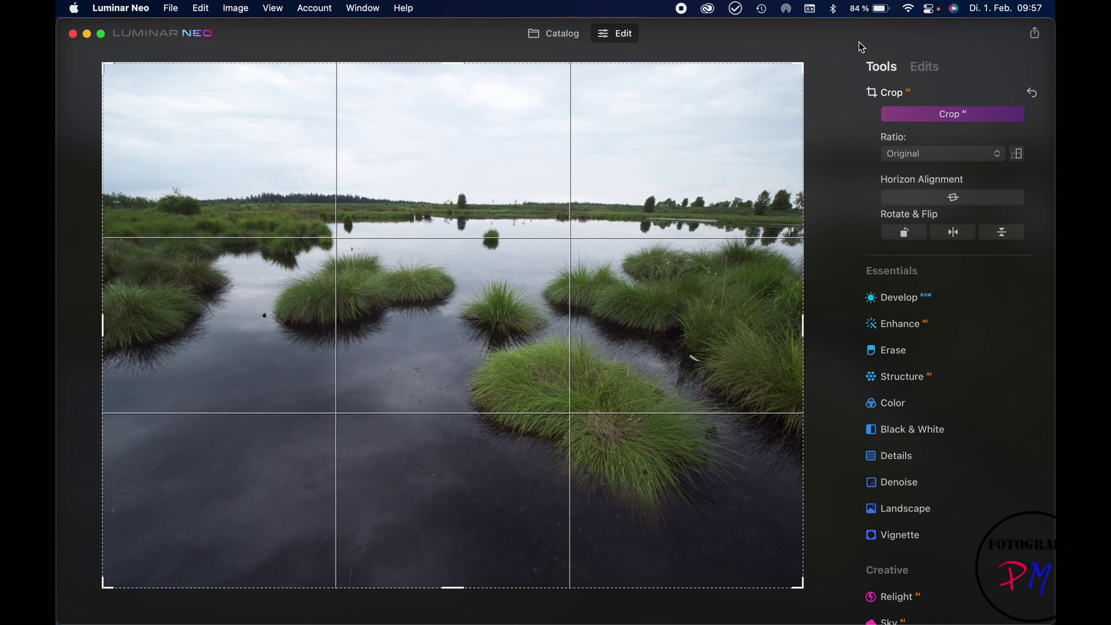
{"action": "left_click", "coordinate": [891, 298]}
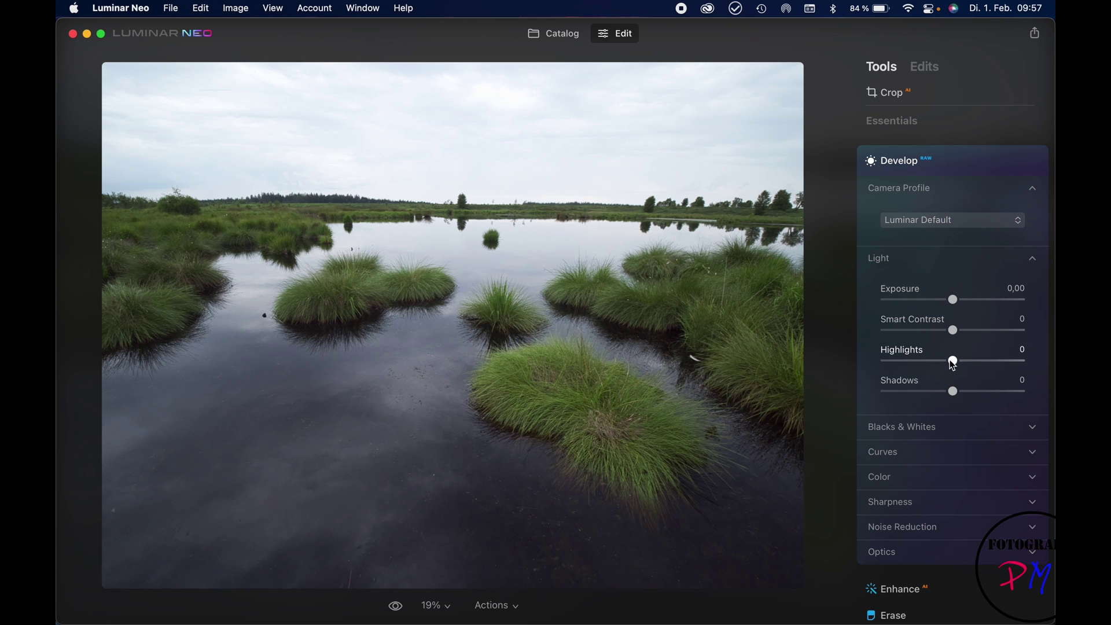
Set Develop Light Highlights to -100 and Shadows to 33
{"action": "left_click_drag", "start_coordinate": [949, 362], "coordinate": [904, 362]}
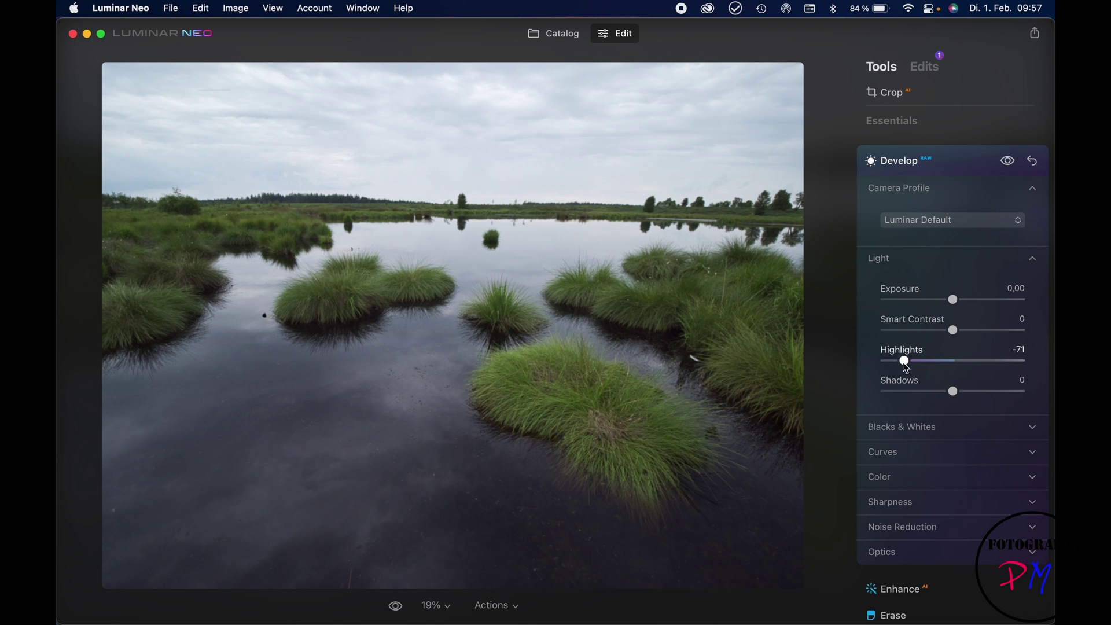
{"action": "left_click_drag", "start_coordinate": [953, 392], "coordinate": [978, 392]}
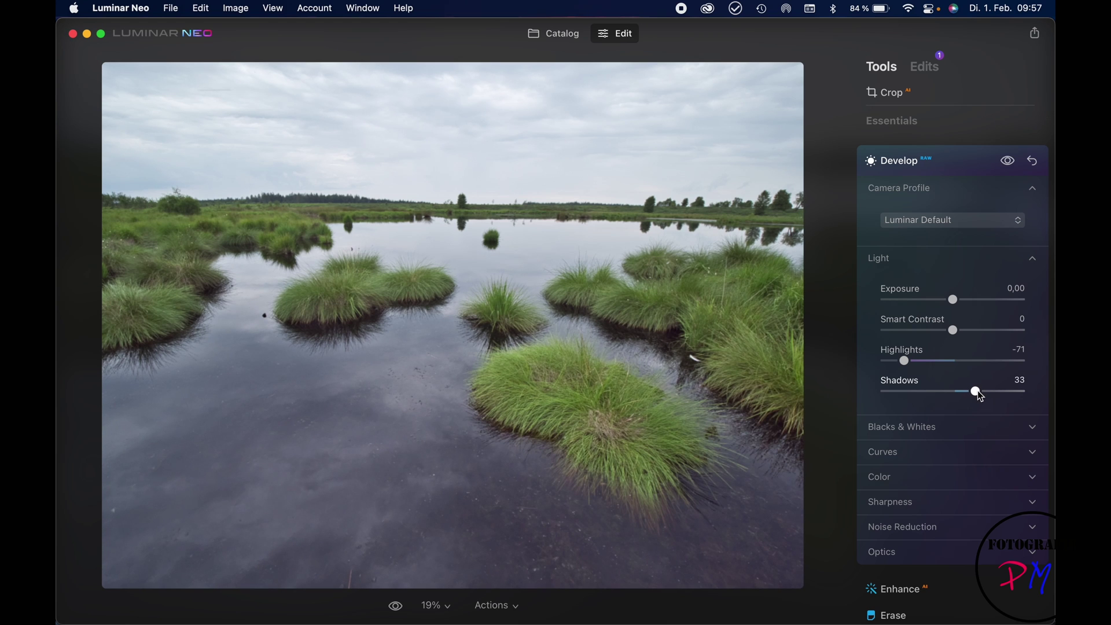
{"action": "left_click_drag", "start_coordinate": [904, 362], "coordinate": [884, 361]}
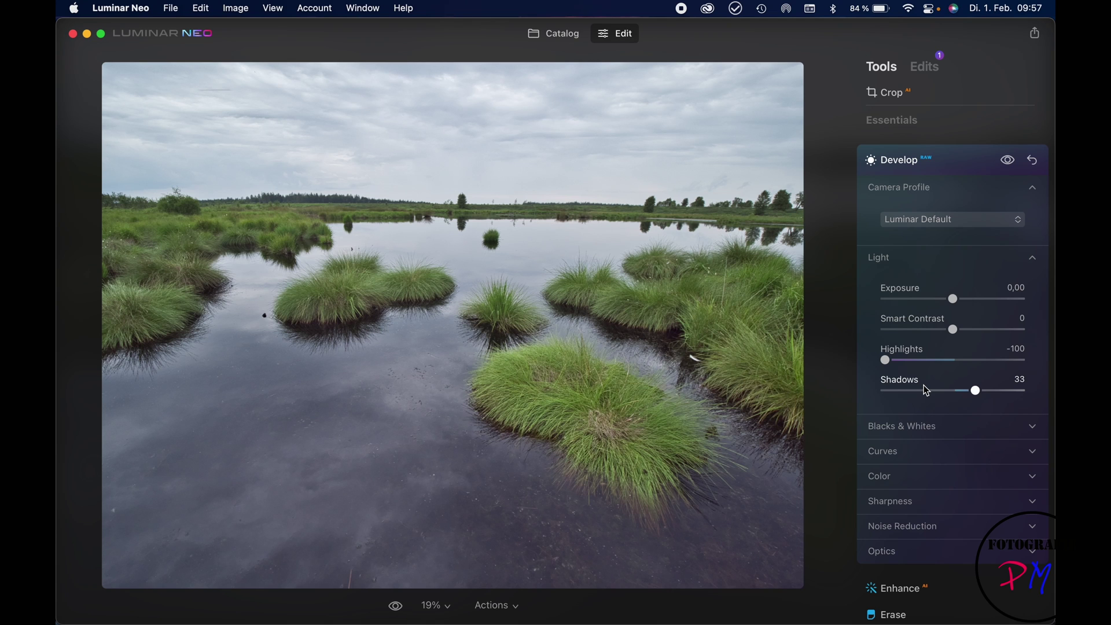
Keep the As Shot white balance after checking the eyedropper and presets, and set Saturation to 15
{"action": "left_click", "coordinate": [897, 477]}
{"action": "scroll", "coordinate": [920, 439], "scroll_direction": "down", "scroll_amount": 3}
{"action": "scroll", "coordinate": [920, 430], "scroll_direction": "down", "scroll_amount": 6}
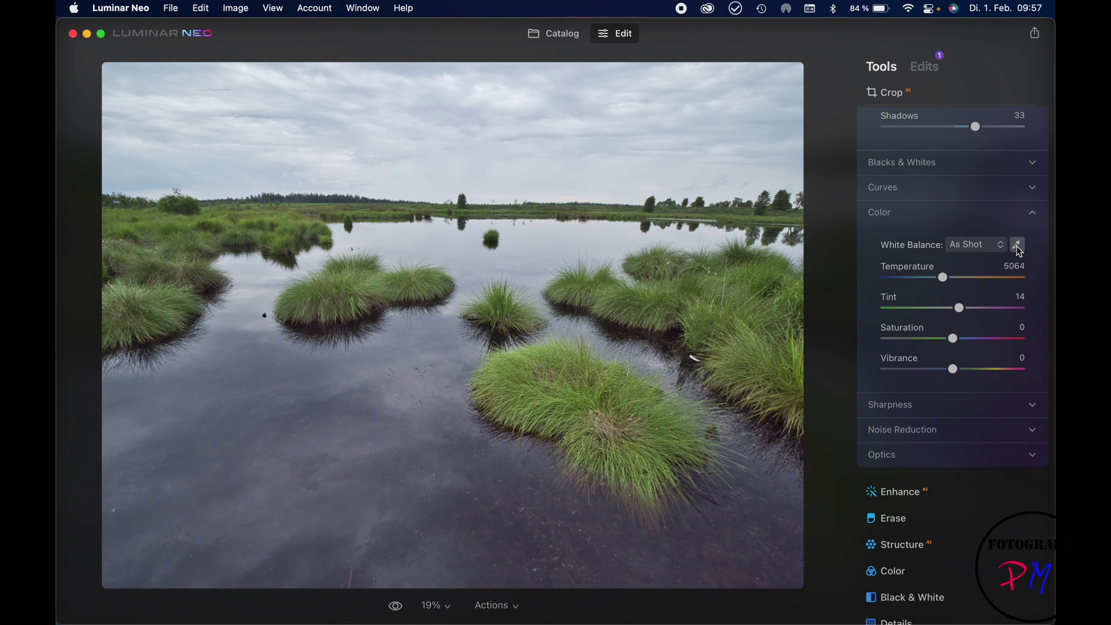
{"action": "left_click", "coordinate": [1017, 247]}
{"action": "left_click", "coordinate": [1003, 249]}
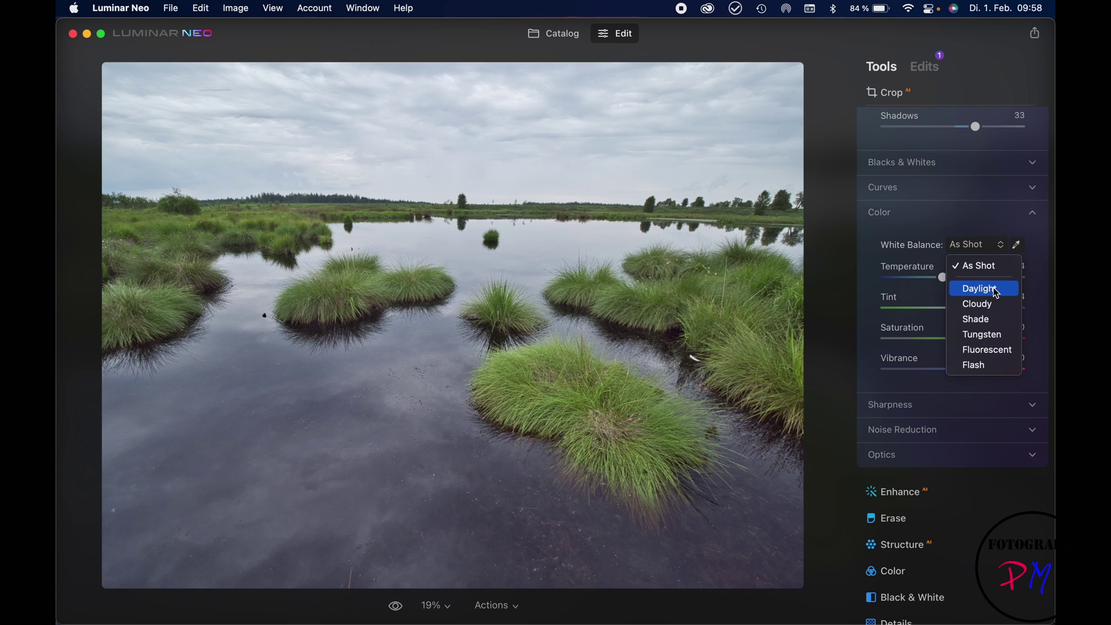
{"action": "left_click", "coordinate": [869, 288]}
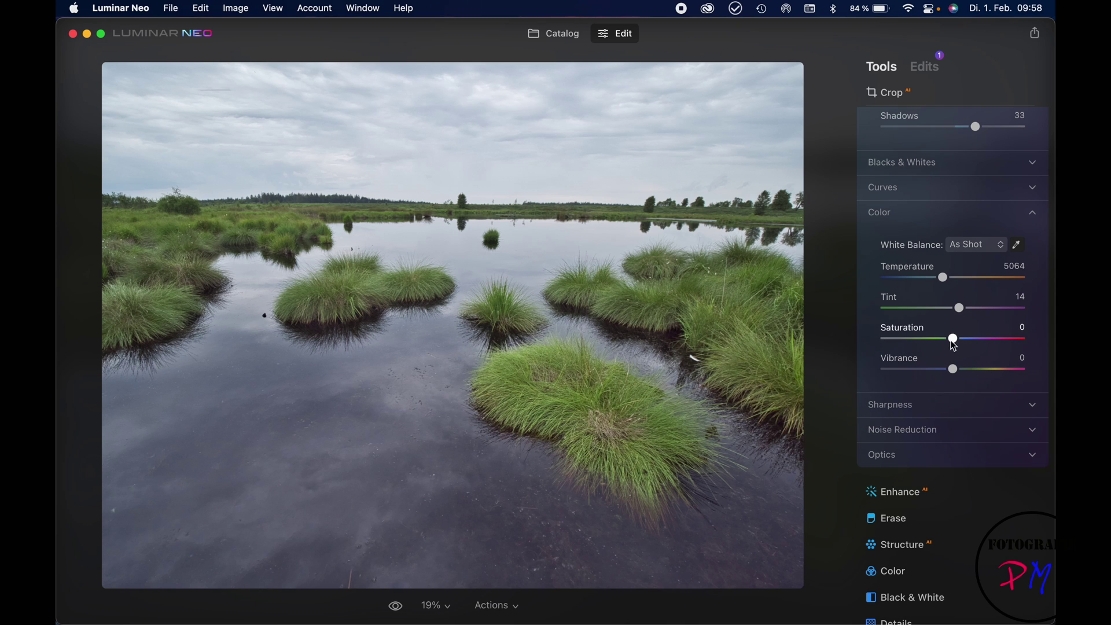
{"action": "left_click_drag", "start_coordinate": [962, 340], "coordinate": [965, 341]}
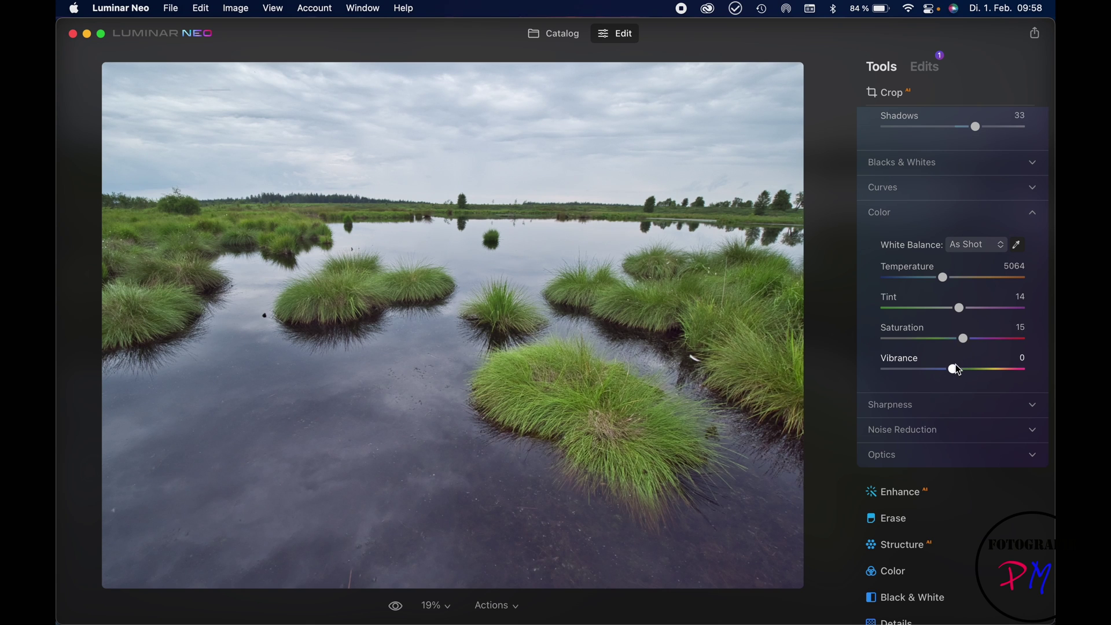
{"action": "scroll", "coordinate": [947, 367], "scroll_direction": "down", "scroll_amount": 10}
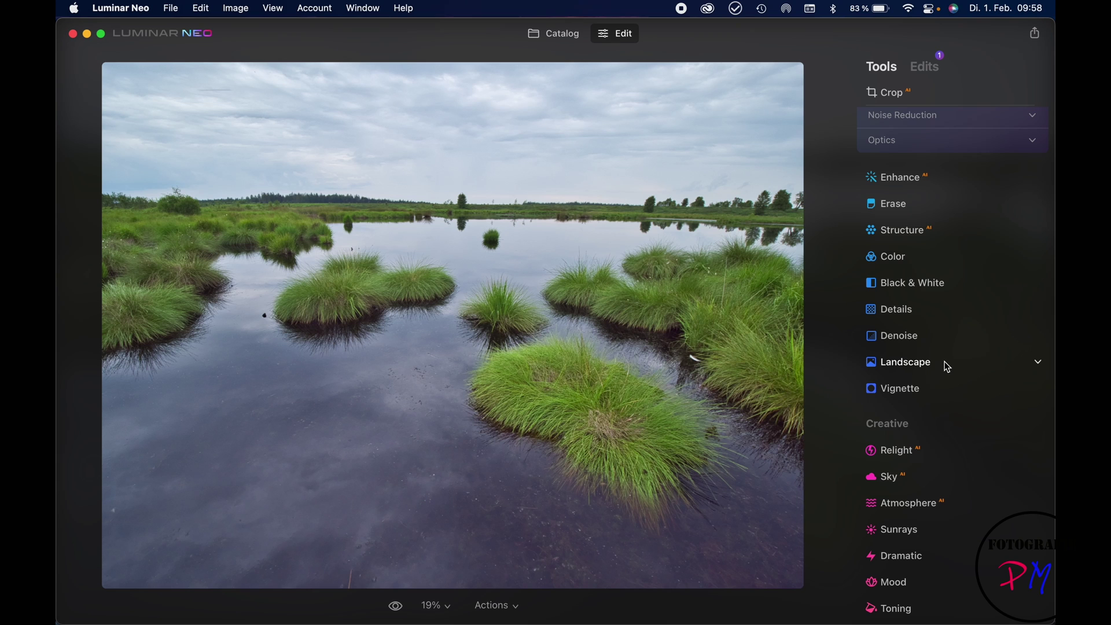
Set the Landscape tool's Foliage Enhancer to 23, leaving Dehaze and Golden Hour at 0
{"action": "left_click", "coordinate": [915, 364]}
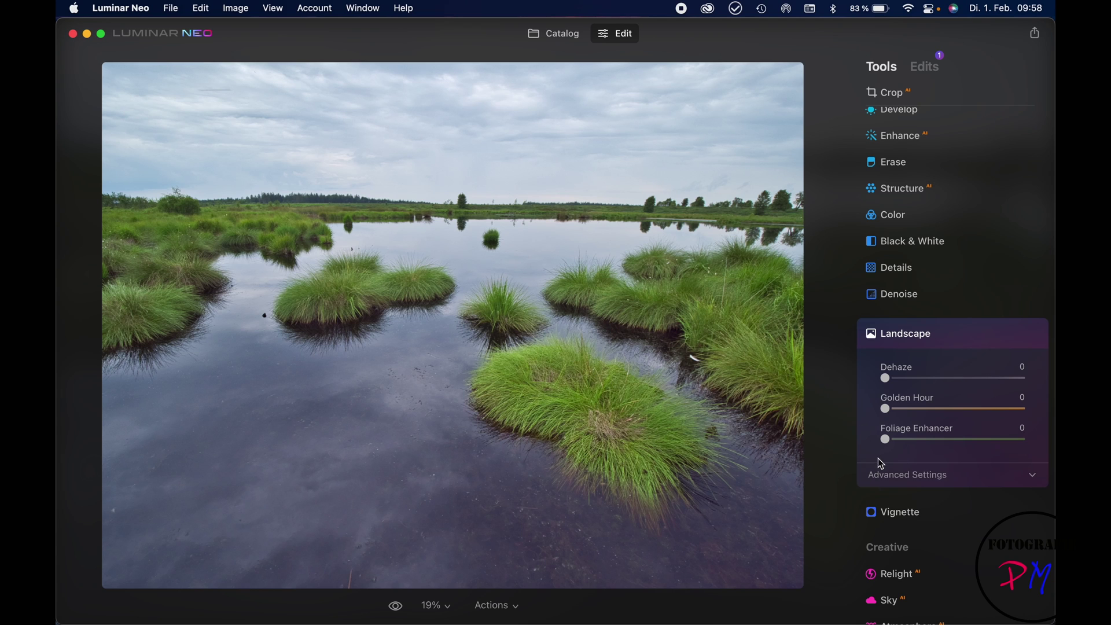
{"action": "left_click_drag", "start_coordinate": [885, 439], "coordinate": [917, 441]}
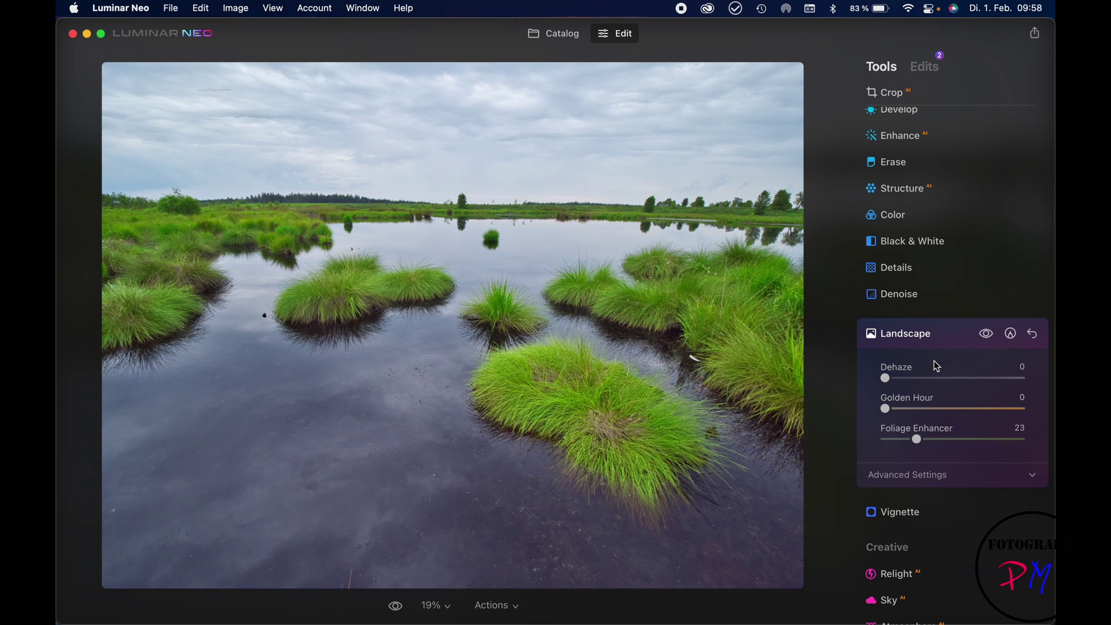
{"action": "scroll", "coordinate": [934, 364], "scroll_direction": "up", "scroll_amount": 3}
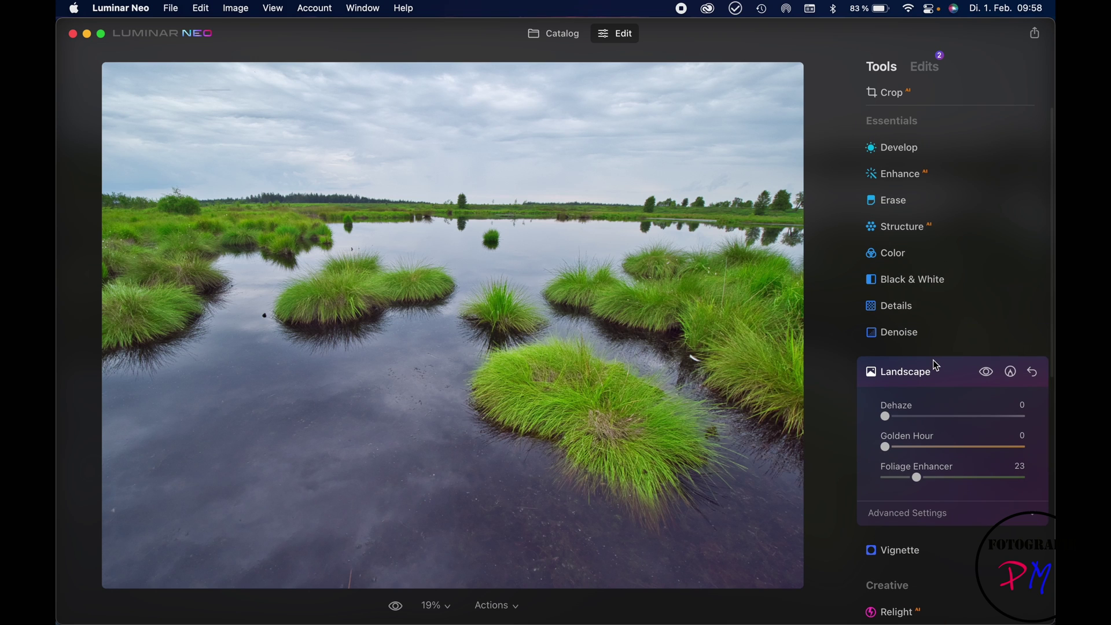
Set the Enhance tool's Accent to 11 and Sky Enhancer to 51
{"action": "left_click", "coordinate": [902, 175]}
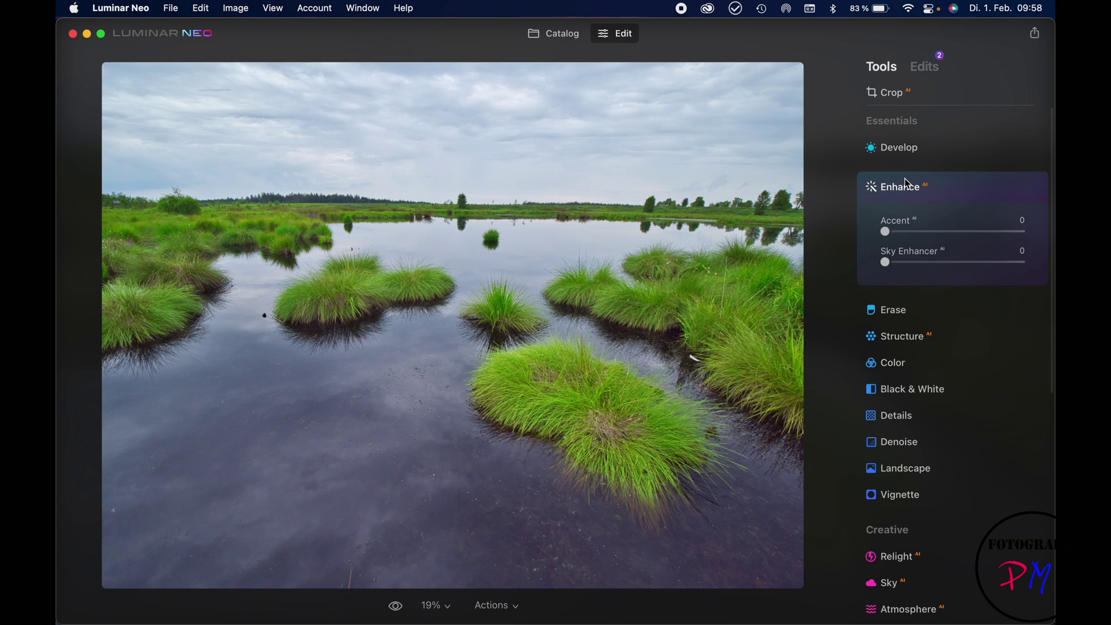
{"action": "left_click_drag", "start_coordinate": [885, 228], "coordinate": [959, 262]}
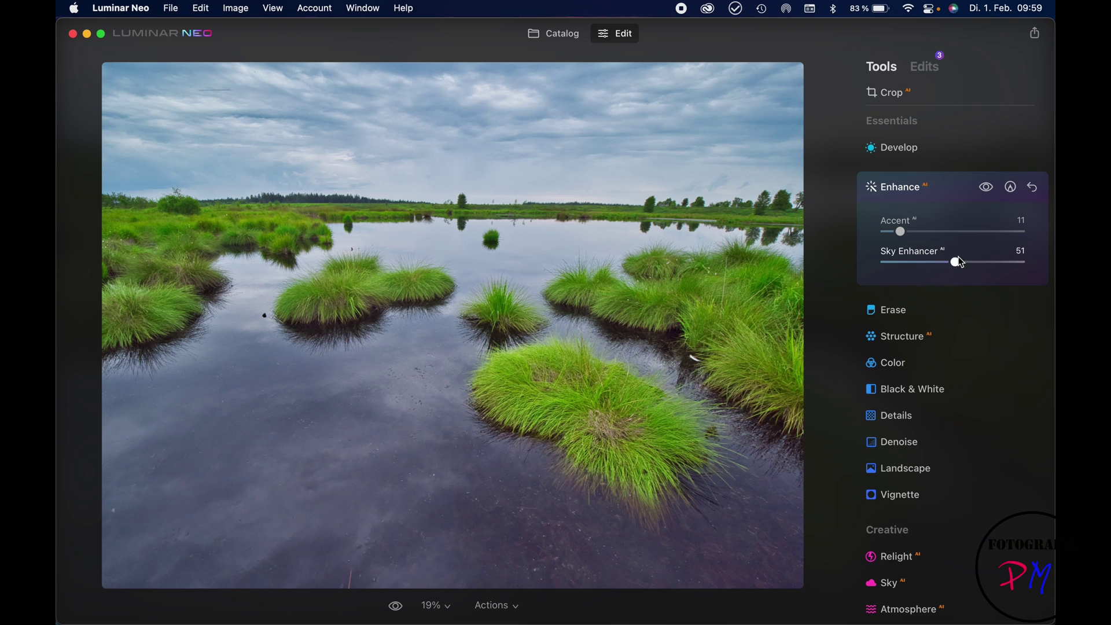
Apply a -30 vignette with size 61, then compare against the original and back
{"action": "left_click", "coordinate": [900, 494]}
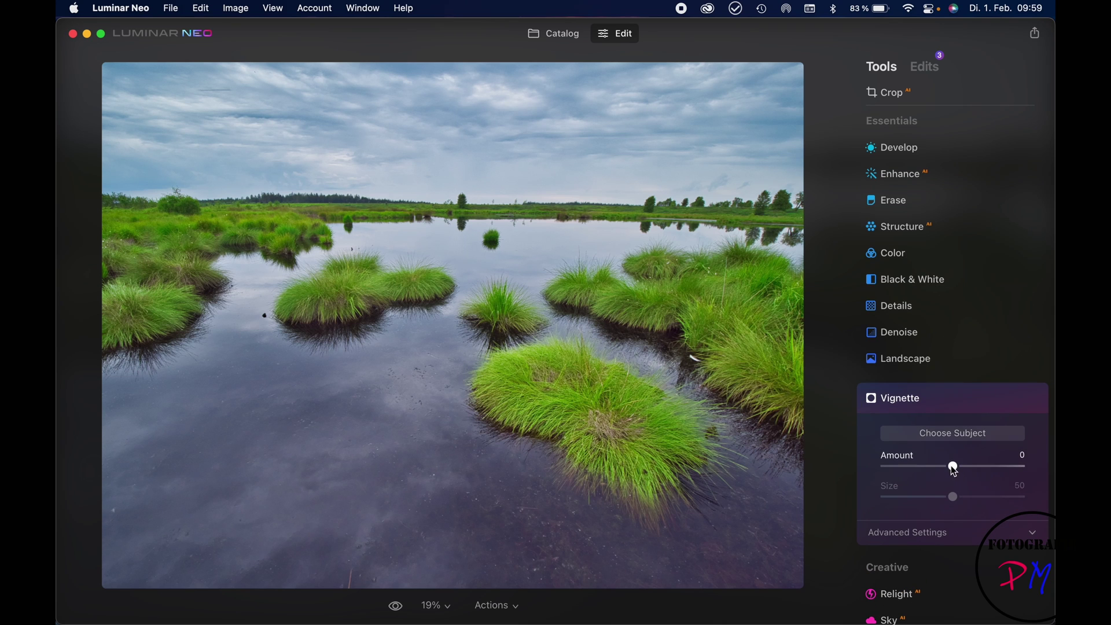
{"action": "left_click_drag", "start_coordinate": [950, 465], "coordinate": [926, 471]}
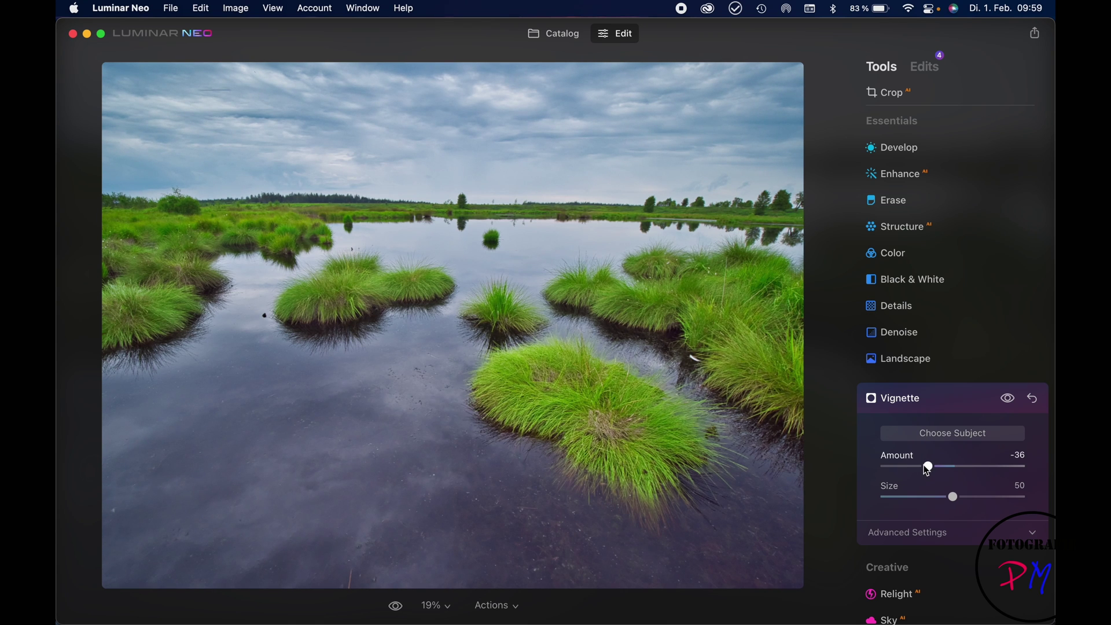
{"action": "left_click_drag", "start_coordinate": [952, 496], "coordinate": [969, 497]}
{"action": "left_click", "coordinate": [400, 609]}
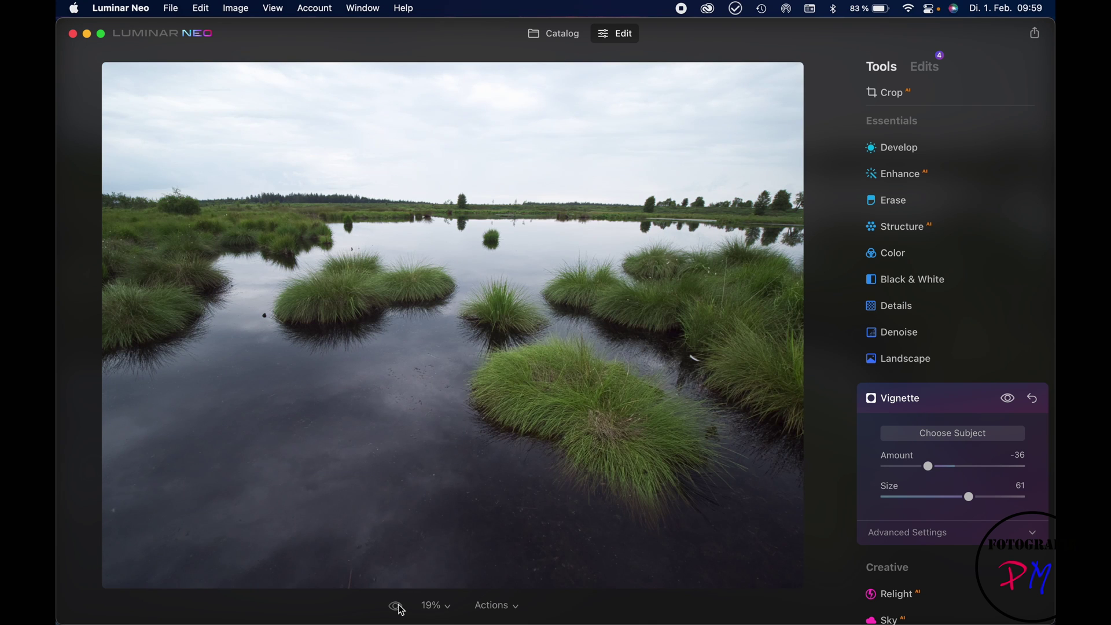
{"action": "left_click", "coordinate": [398, 606]}
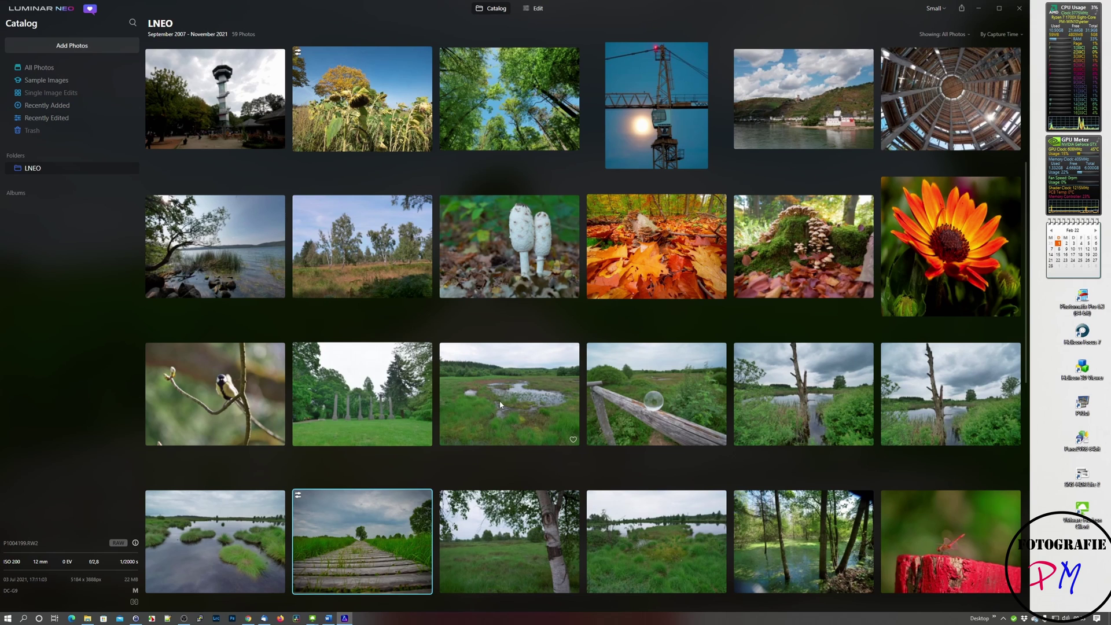
Open the glass ball on wooden fence photo P1004086.RW2 in single-image view
{"action": "double_click", "coordinate": [643, 406]}
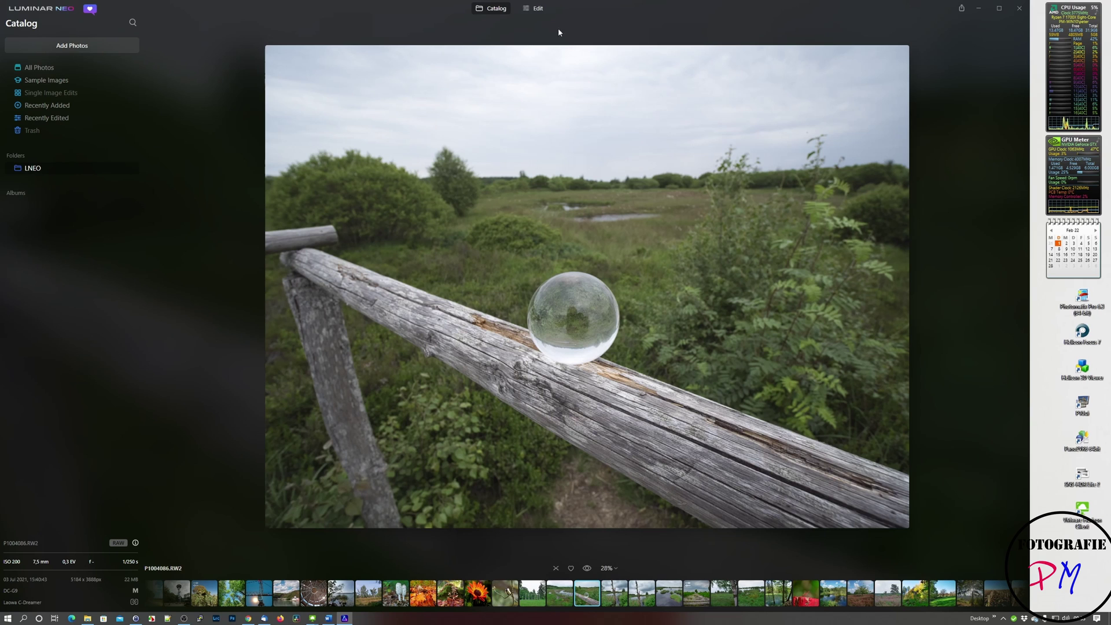
Set a custom white balance (5726, tint 10) sampled from the grey sky, then enter Crop
{"action": "left_click", "coordinate": [538, 10]}
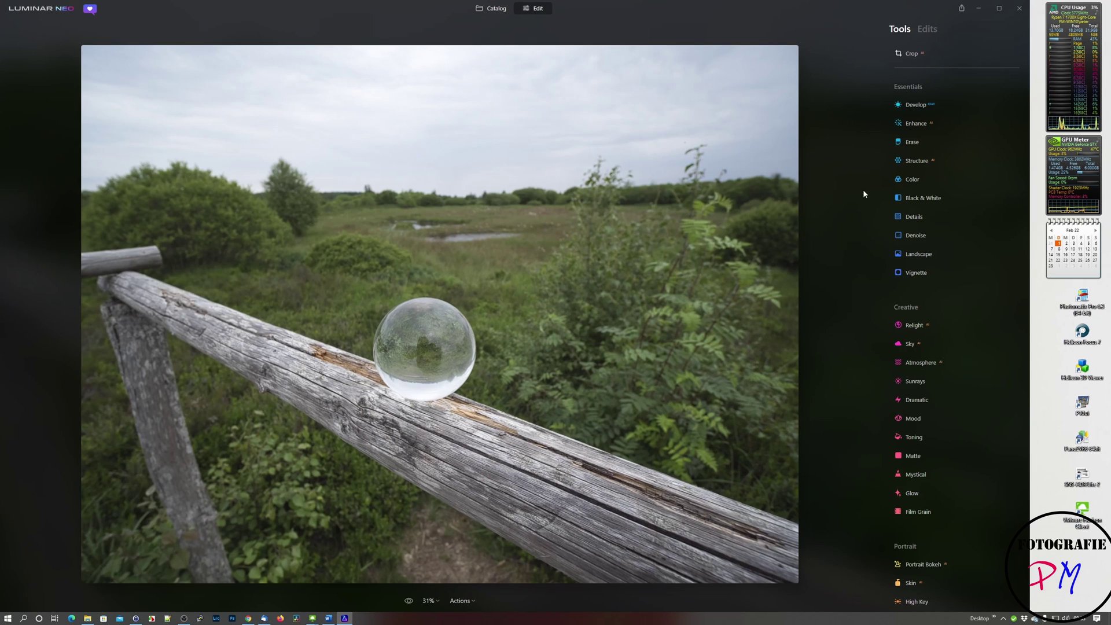
{"action": "left_click", "coordinate": [915, 106]}
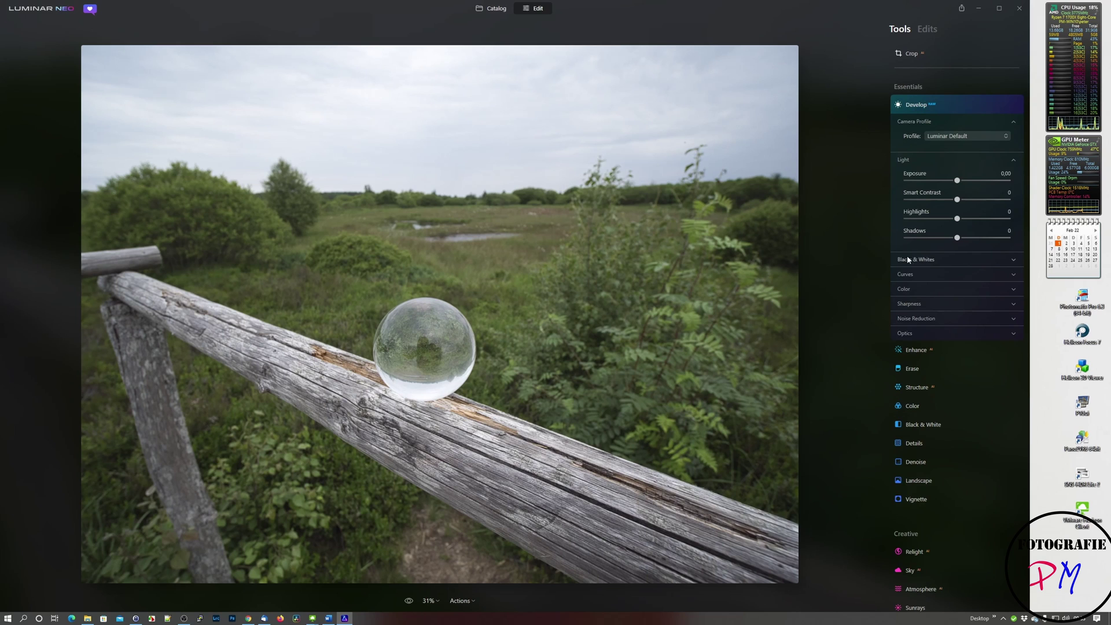
{"action": "left_click", "coordinate": [909, 289]}
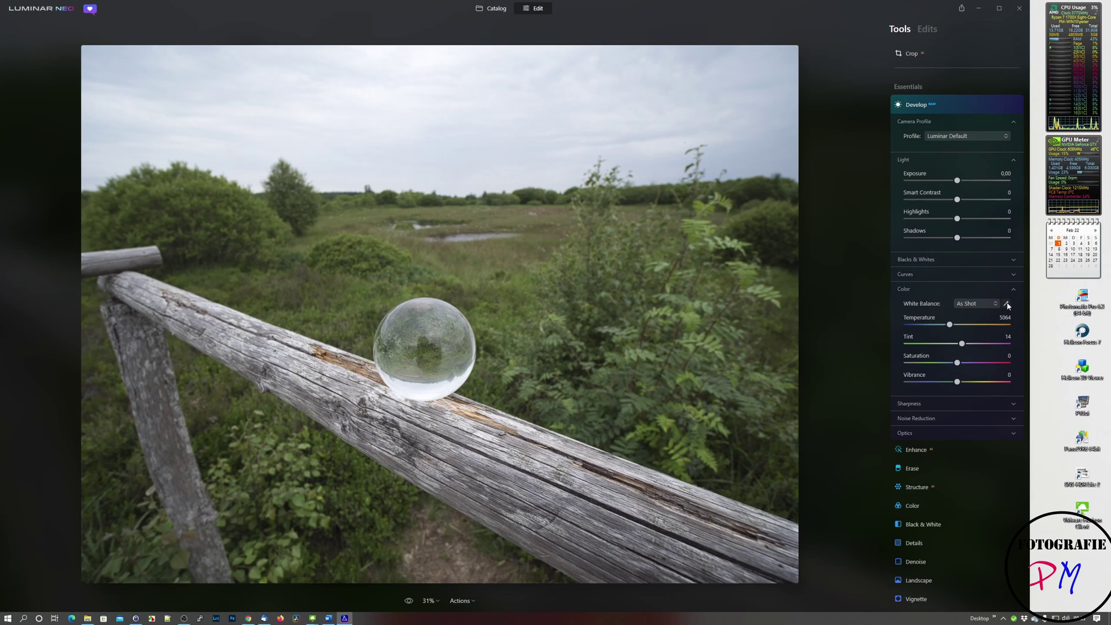
{"action": "left_click", "coordinate": [1007, 304]}
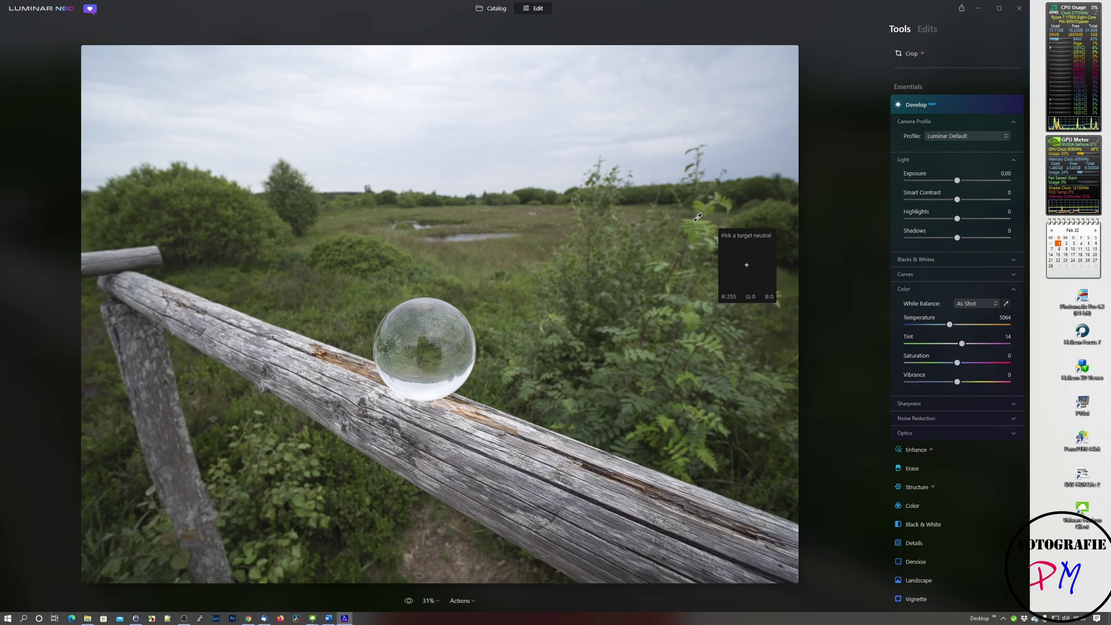
{"action": "left_click", "coordinate": [420, 100]}
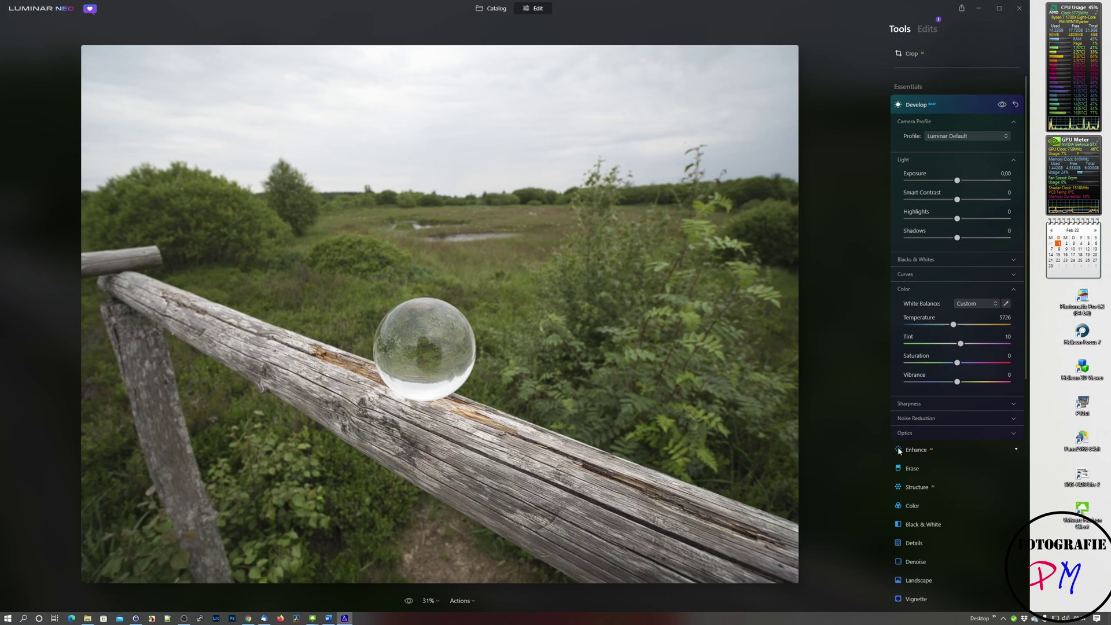
{"action": "left_click", "coordinate": [972, 307]}
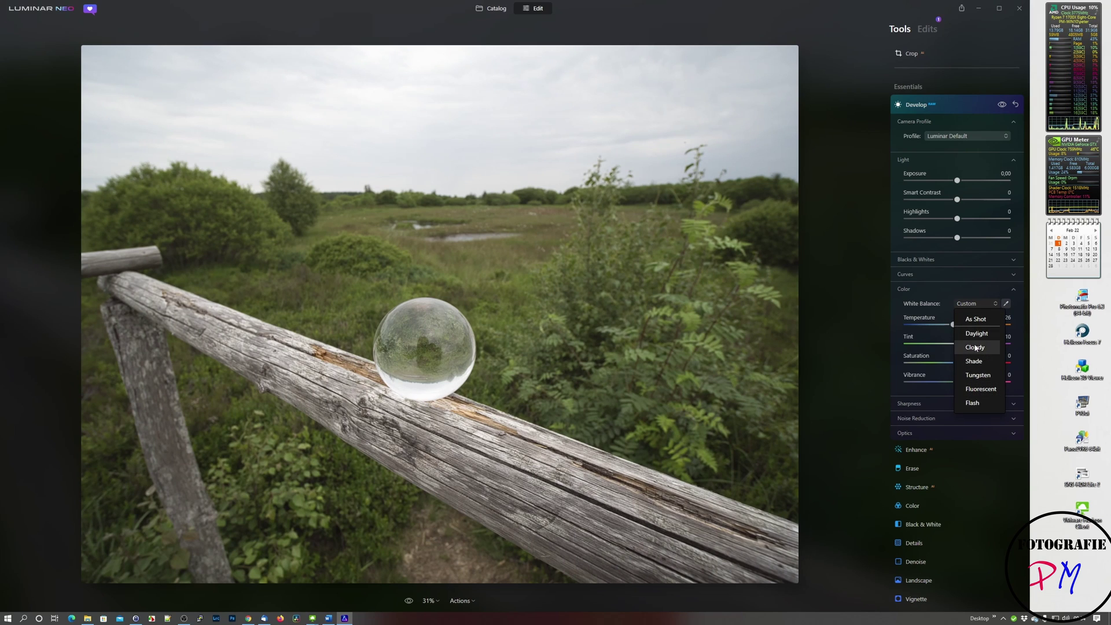
{"action": "left_click", "coordinate": [973, 456]}
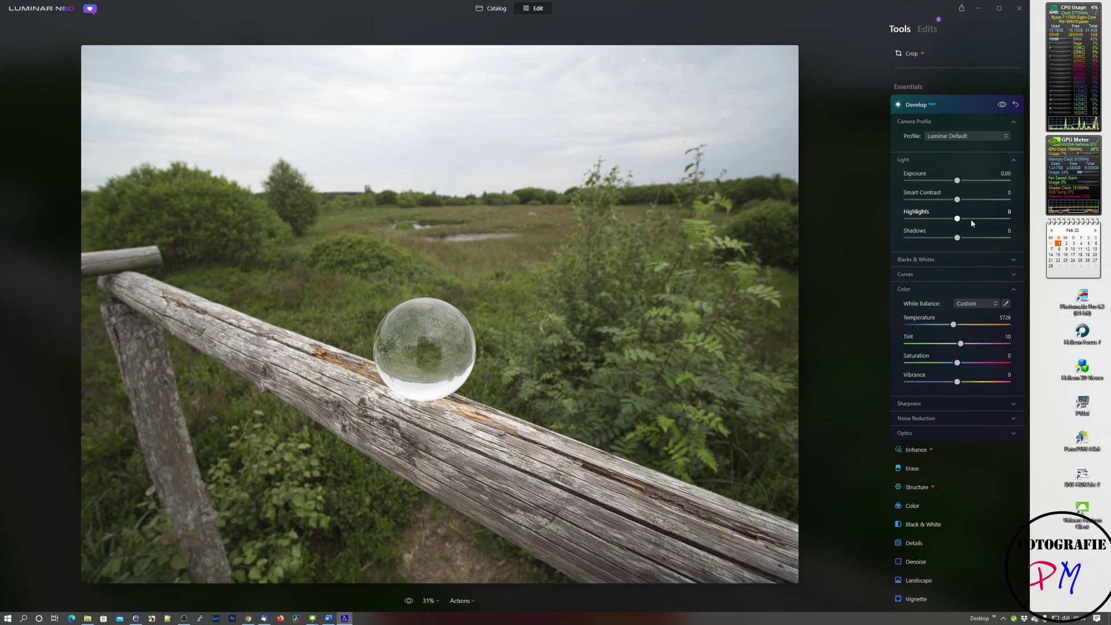
{"action": "left_click", "coordinate": [910, 54]}
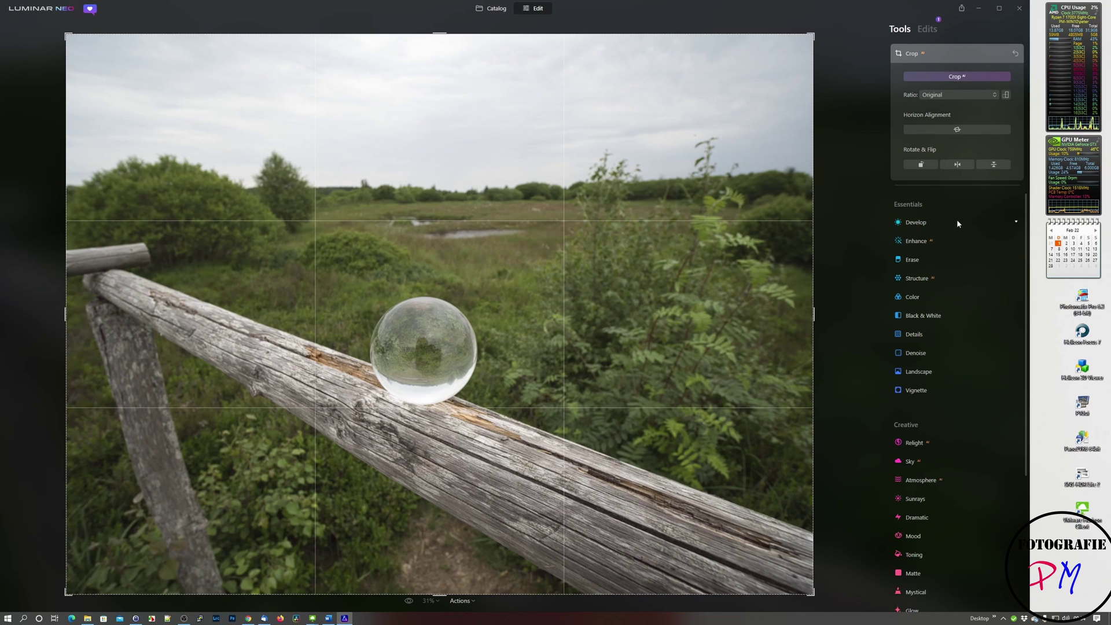
Test horizontal and vertical flips on the fence photo, restore its orientation, and exit Crop
{"action": "left_click", "coordinate": [957, 165]}
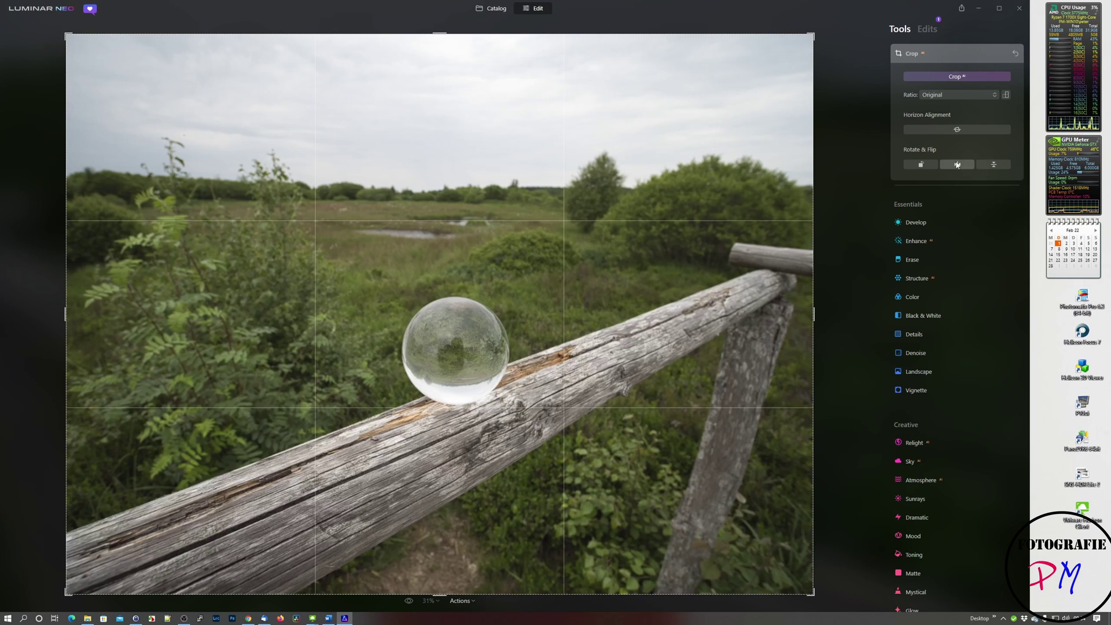
{"action": "left_click", "coordinate": [957, 165]}
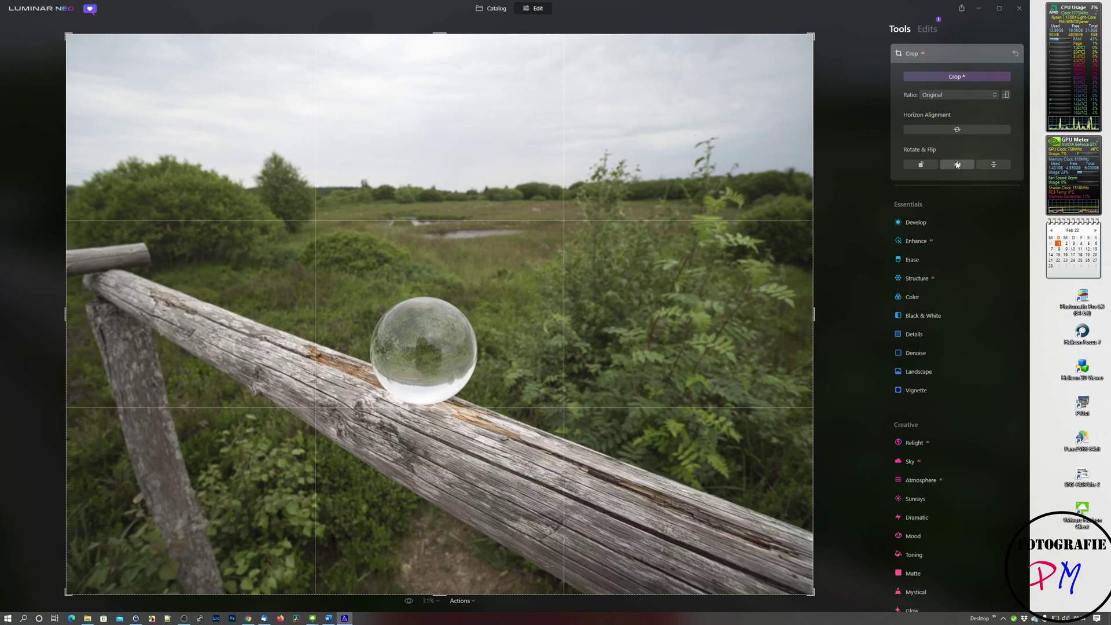
{"action": "left_click", "coordinate": [993, 166]}
{"action": "left_click", "coordinate": [994, 165]}
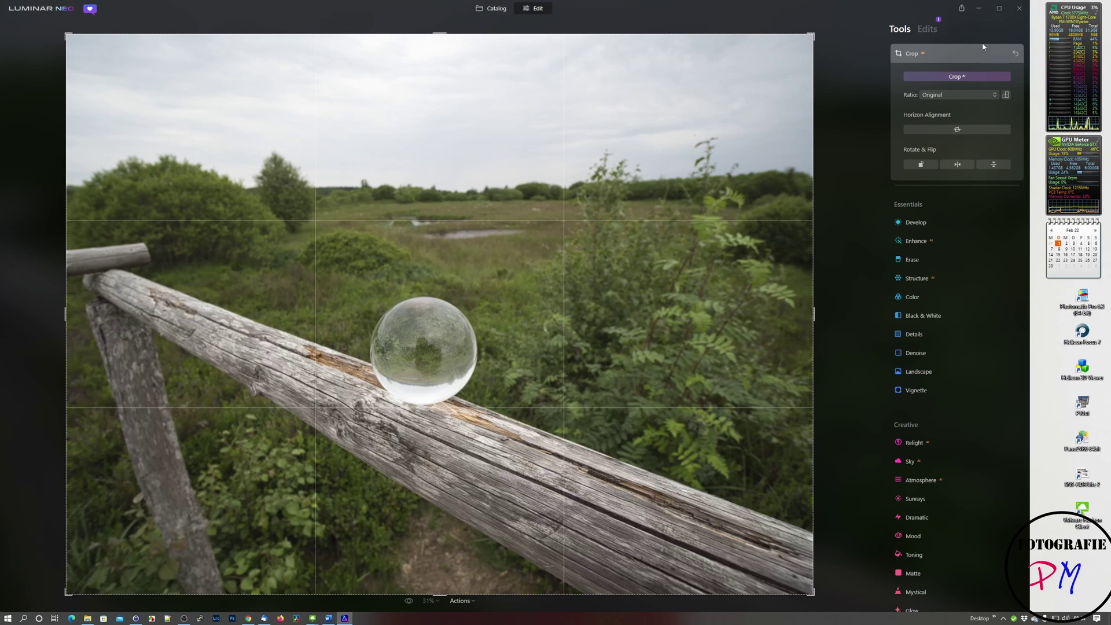
{"action": "left_click", "coordinate": [913, 222]}
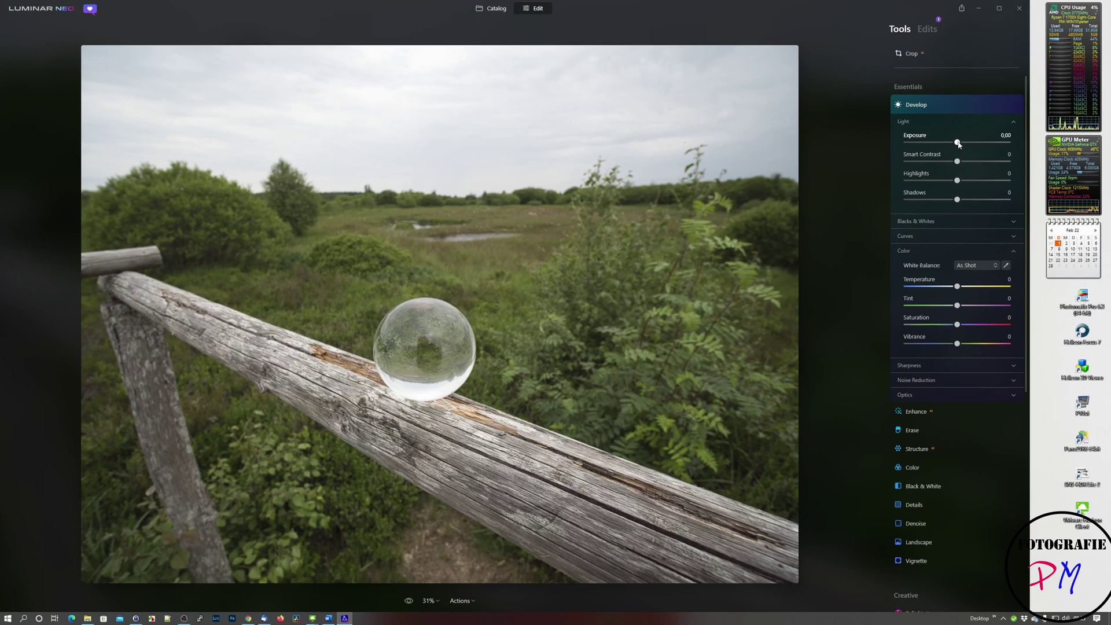
Set Exposure -0.51, Highlights -58, Shadows 61, Saturation 16 and Vibrance 20
{"action": "left_click_drag", "start_coordinate": [958, 145], "coordinate": [989, 201]}
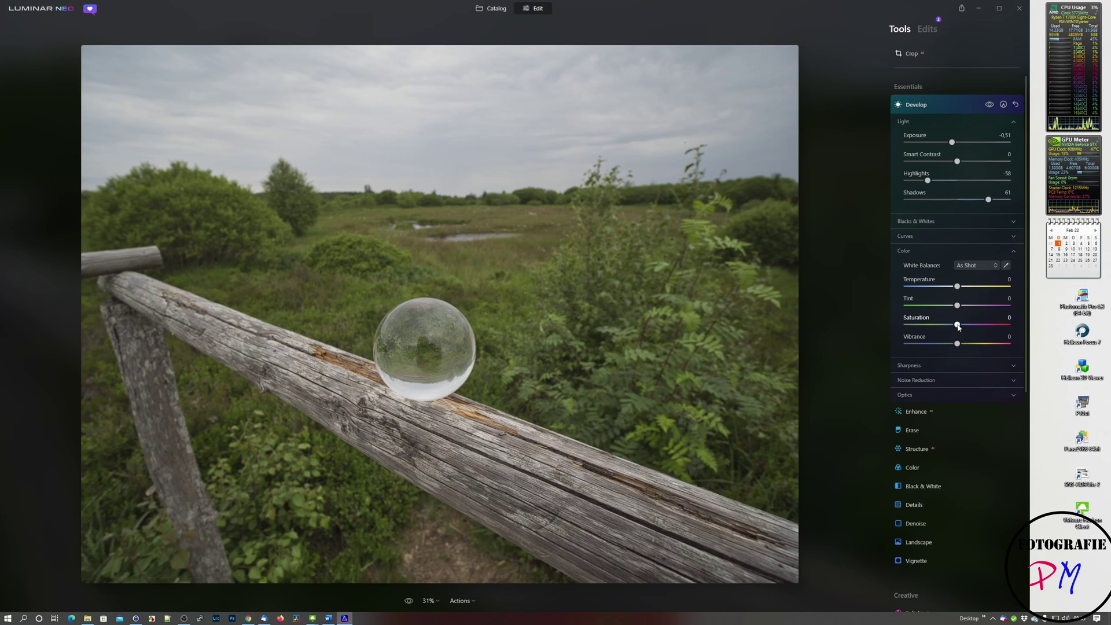
{"action": "left_click_drag", "start_coordinate": [959, 327], "coordinate": [967, 345]}
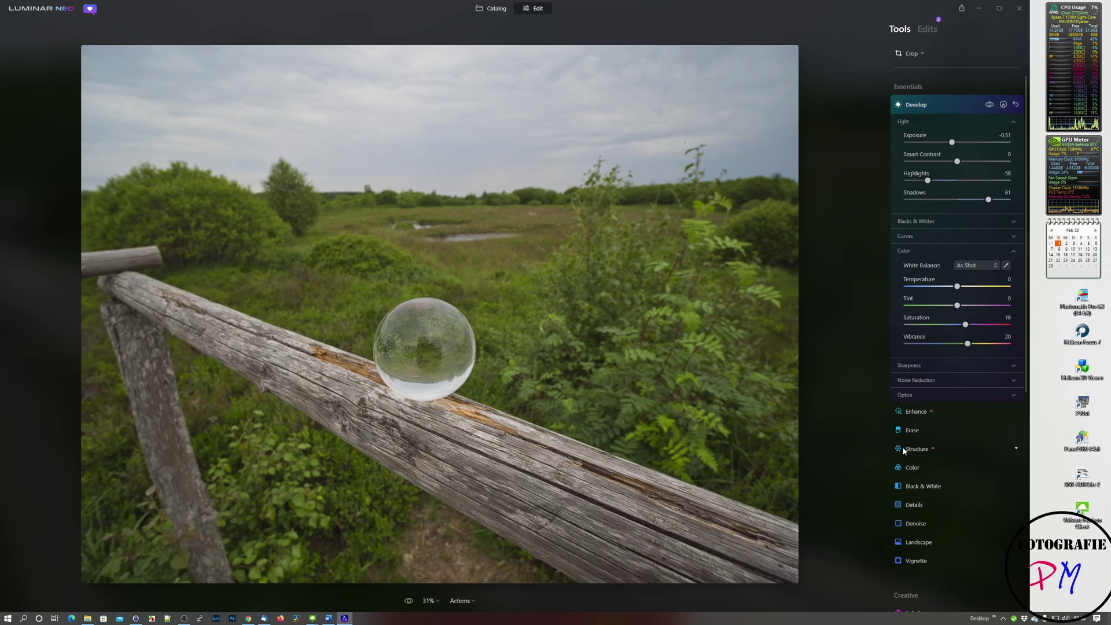
{"action": "left_click", "coordinate": [926, 542]}
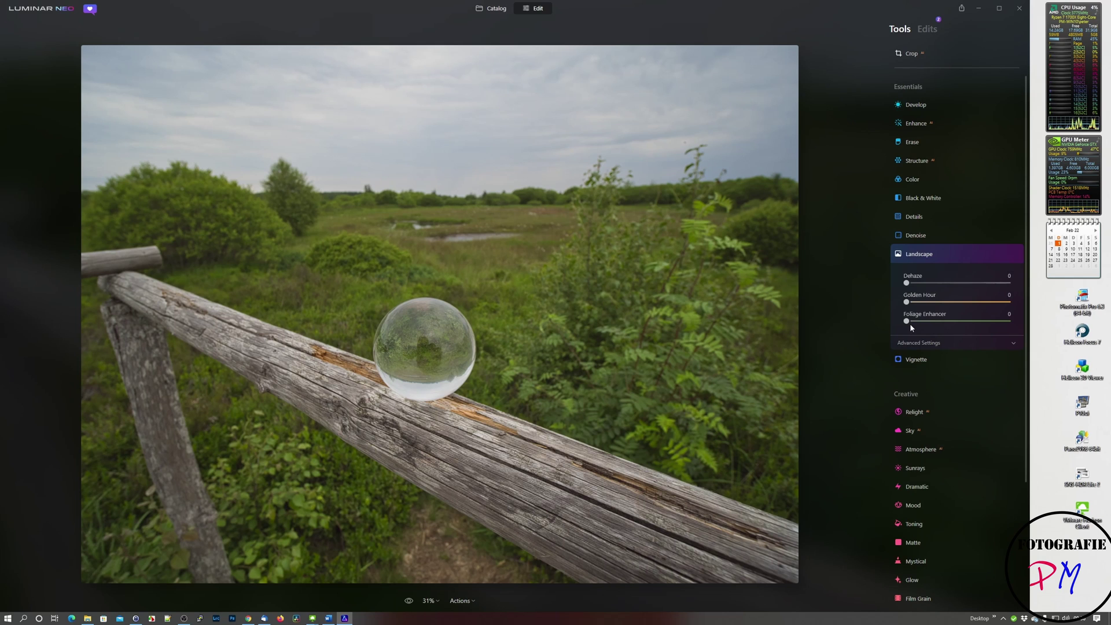
Set Landscape Foliage Enhancer to 20, then Enhance Accent 19 and Sky Enhancer 31
{"action": "left_click_drag", "start_coordinate": [907, 322], "coordinate": [932, 322]}
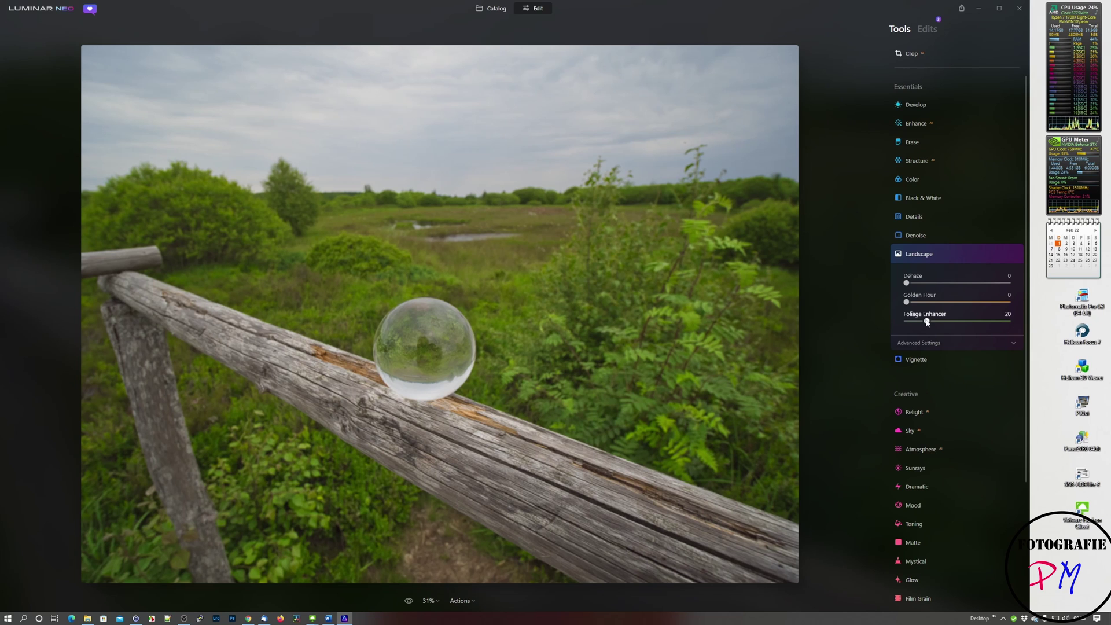
{"action": "left_click", "coordinate": [914, 123]}
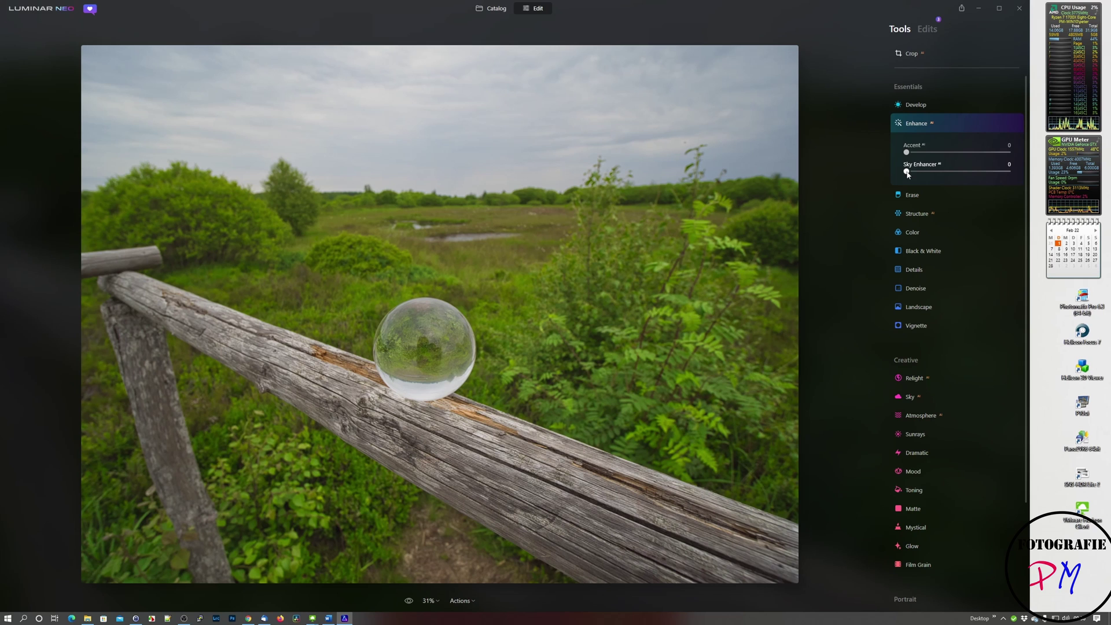
{"action": "left_click_drag", "start_coordinate": [907, 171], "coordinate": [926, 153]}
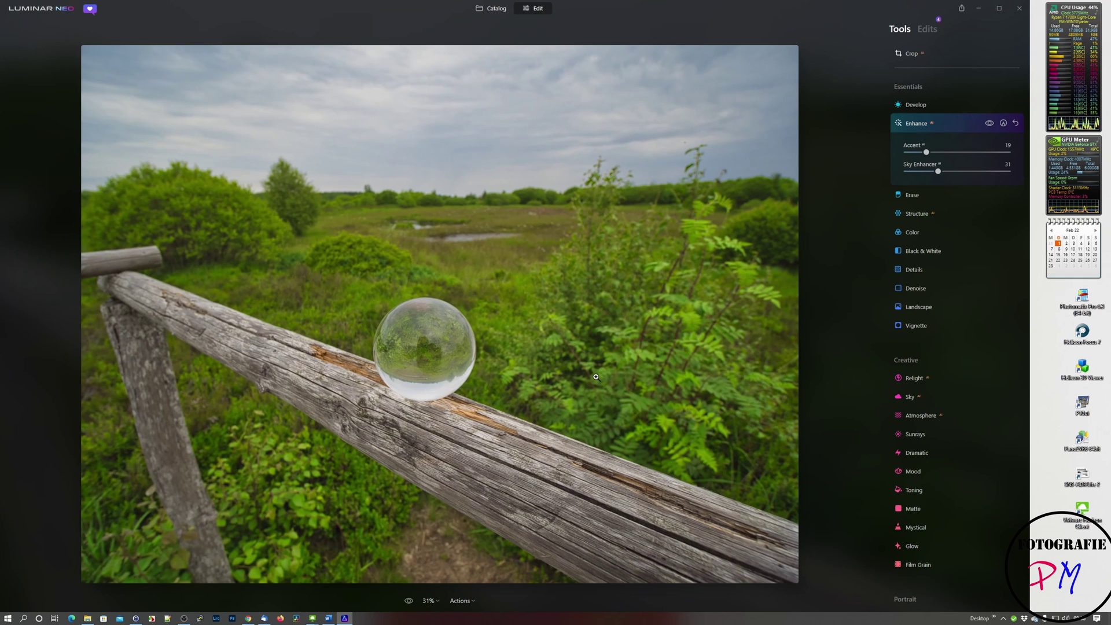
Add a vignette with Amount -49 and Size 42, then toggle before/after comparison twice
{"action": "left_click", "coordinate": [913, 326]}
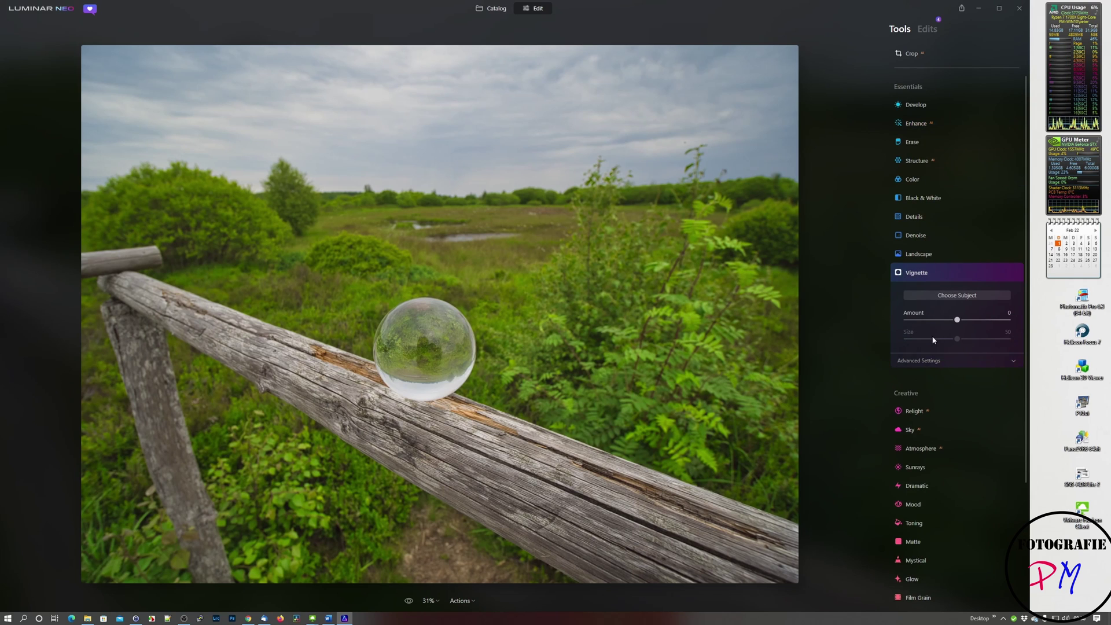
{"action": "mouse_move", "coordinate": [956, 320]}
{"action": "left_mouse_down"}
{"action": "mouse_move", "coordinate": [928, 325]}
{"action": "mouse_move", "coordinate": [949, 339]}
{"action": "left_mouse_up"}
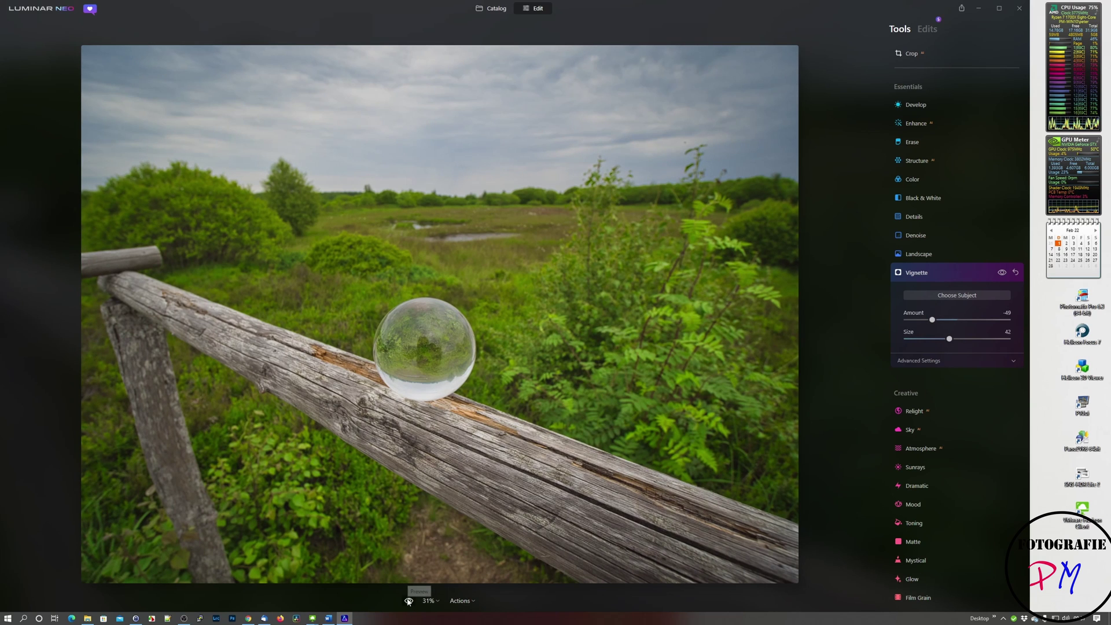
{"action": "left_click", "coordinate": [408, 601]}
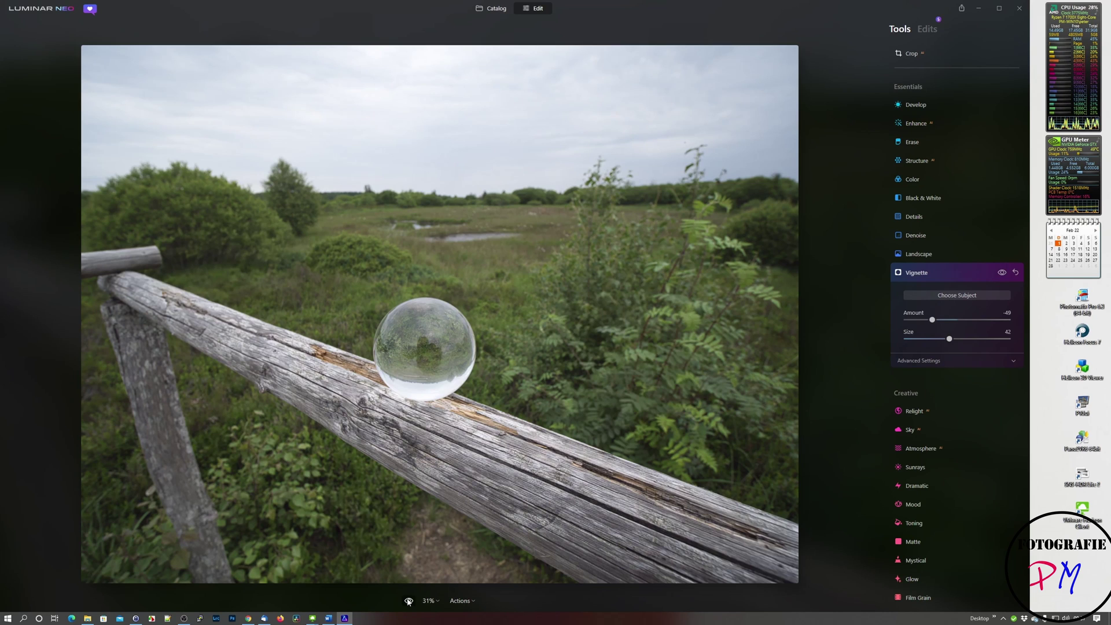
{"action": "left_click", "coordinate": [408, 601]}
{"action": "left_click", "coordinate": [409, 601]}
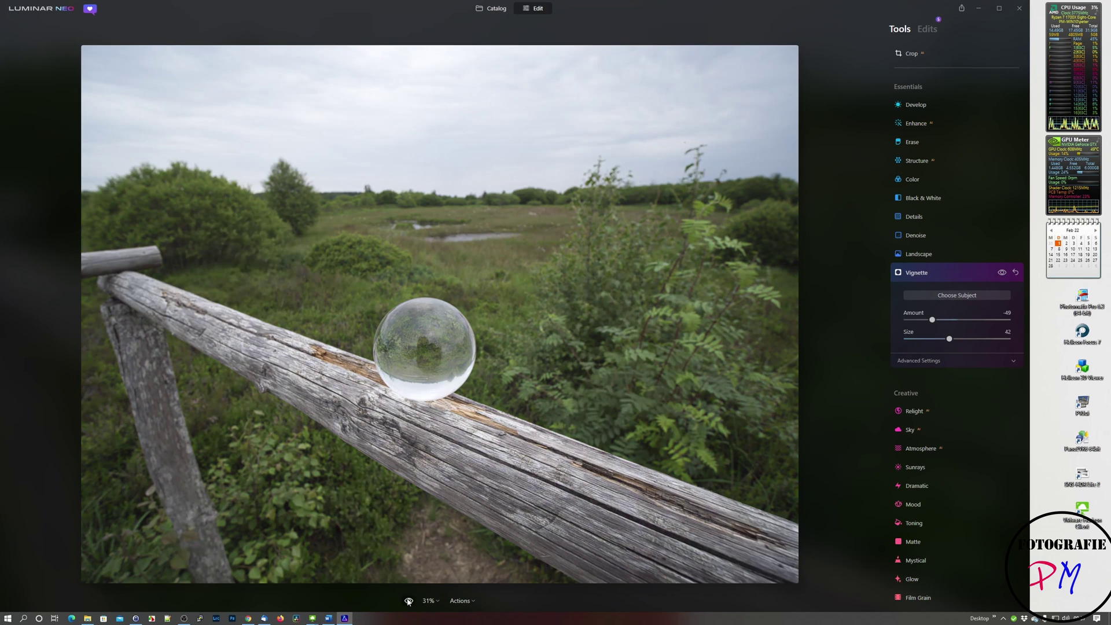
{"action": "left_click", "coordinate": [408, 602]}
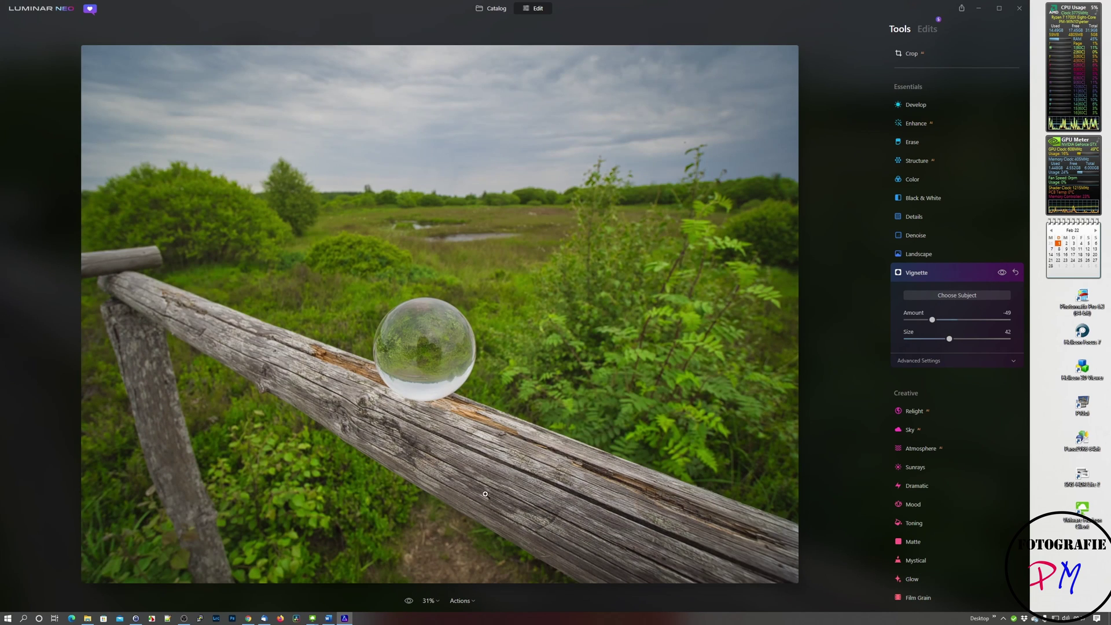